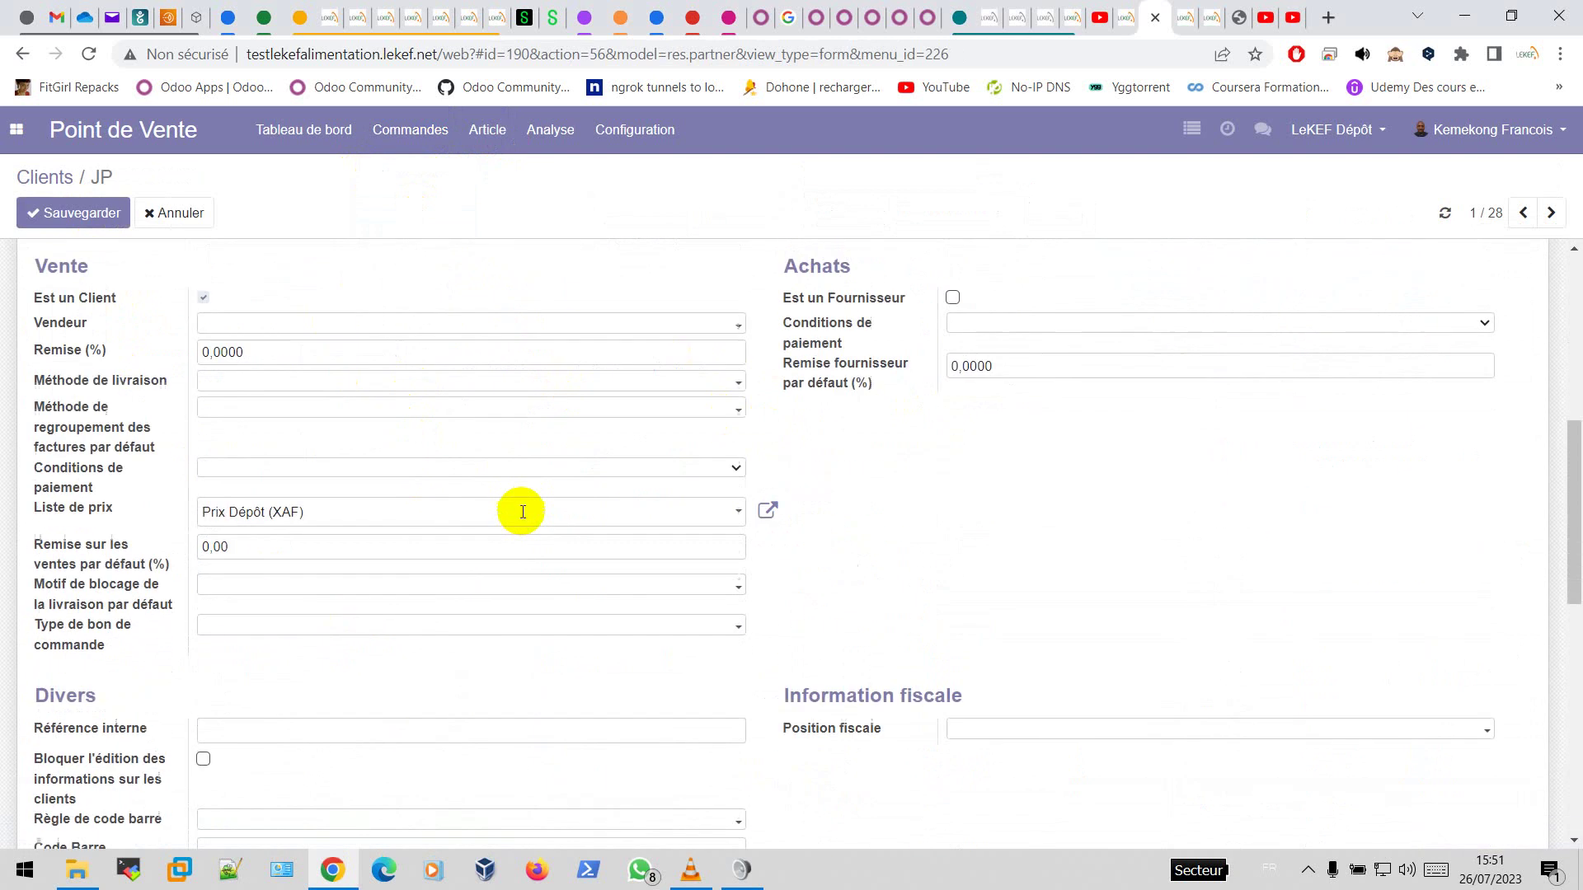
Review the customer's point-of-sale credit authorisation in the Divers section and save the customer record
{"action": "scroll", "coordinate": [165, 534], "scroll_direction": "up", "scroll_amount": 3}
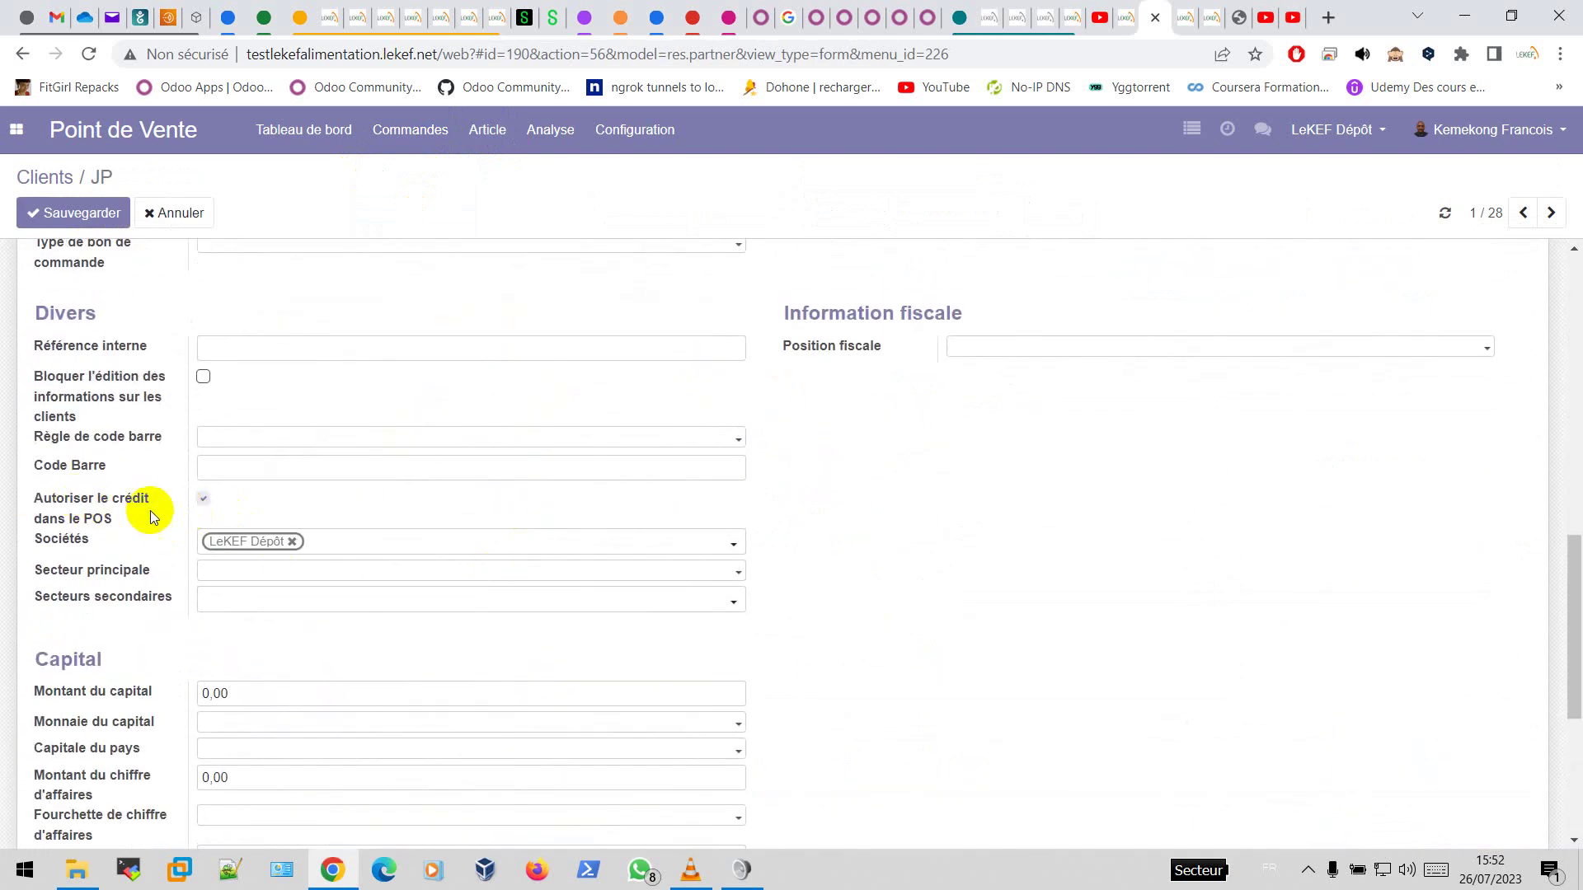
{"action": "left_click", "coordinate": [56, 218]}
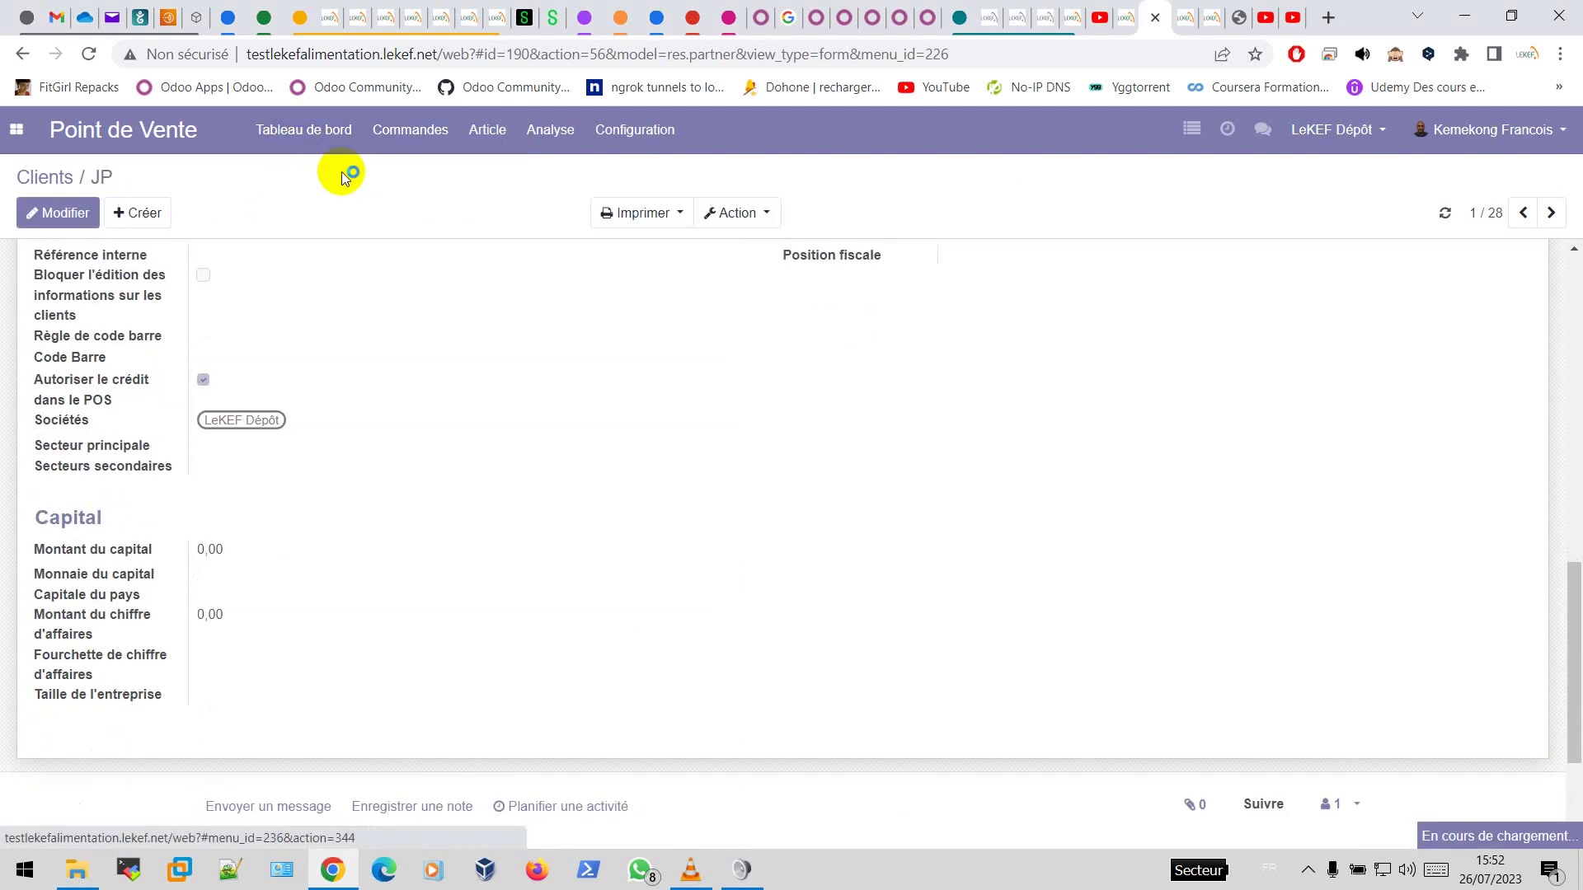
Create a new session for the Depot point of sale and open it for selling
{"action": "left_click", "coordinate": [315, 144]}
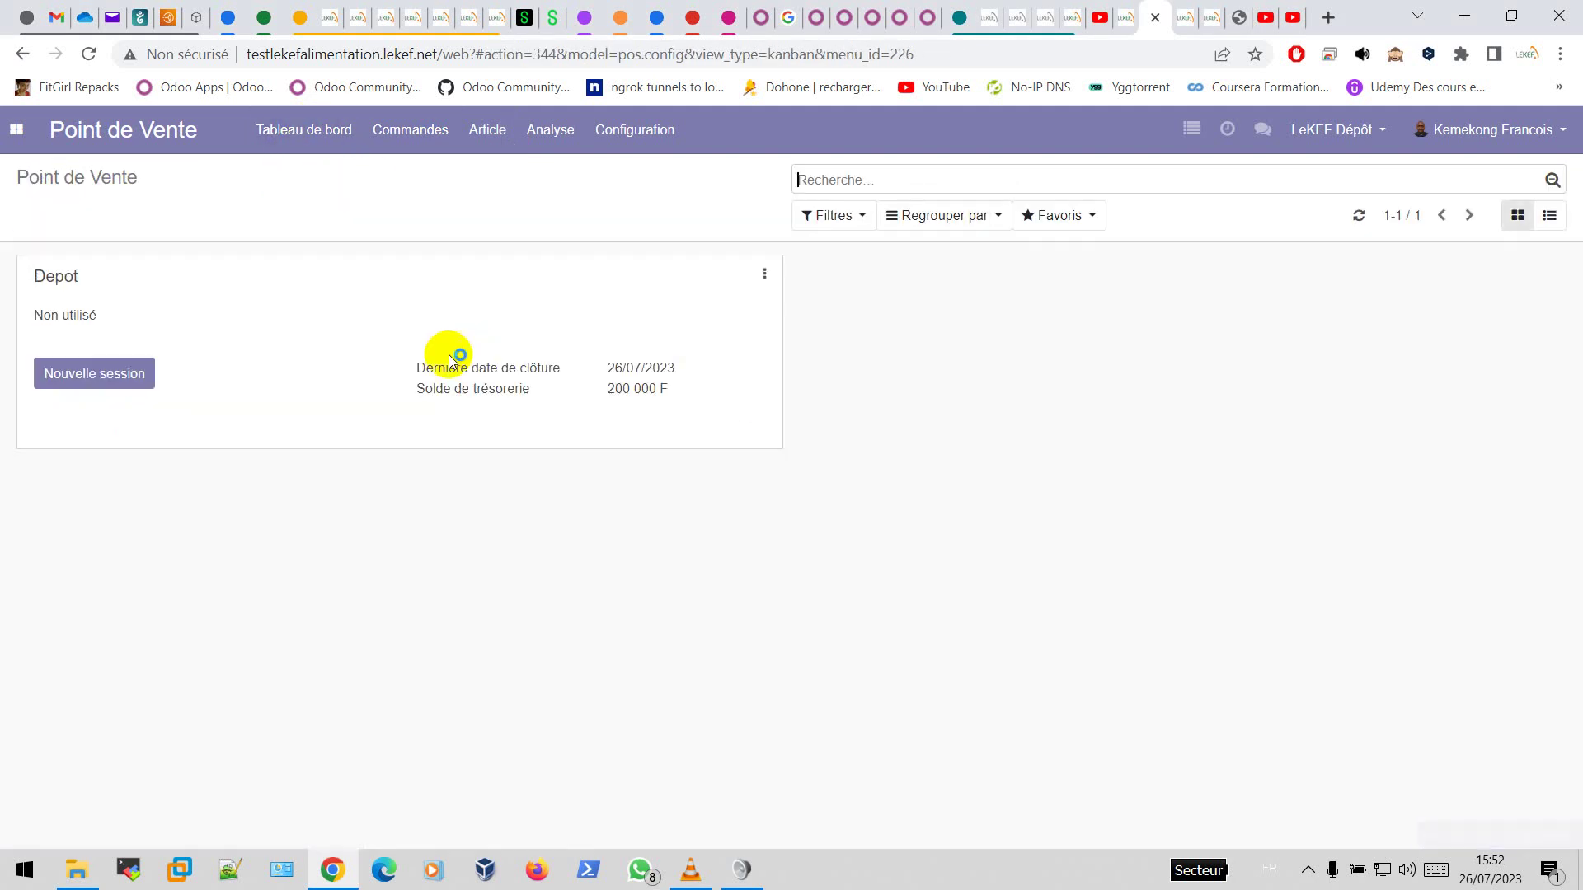
{"action": "left_click", "coordinate": [141, 379]}
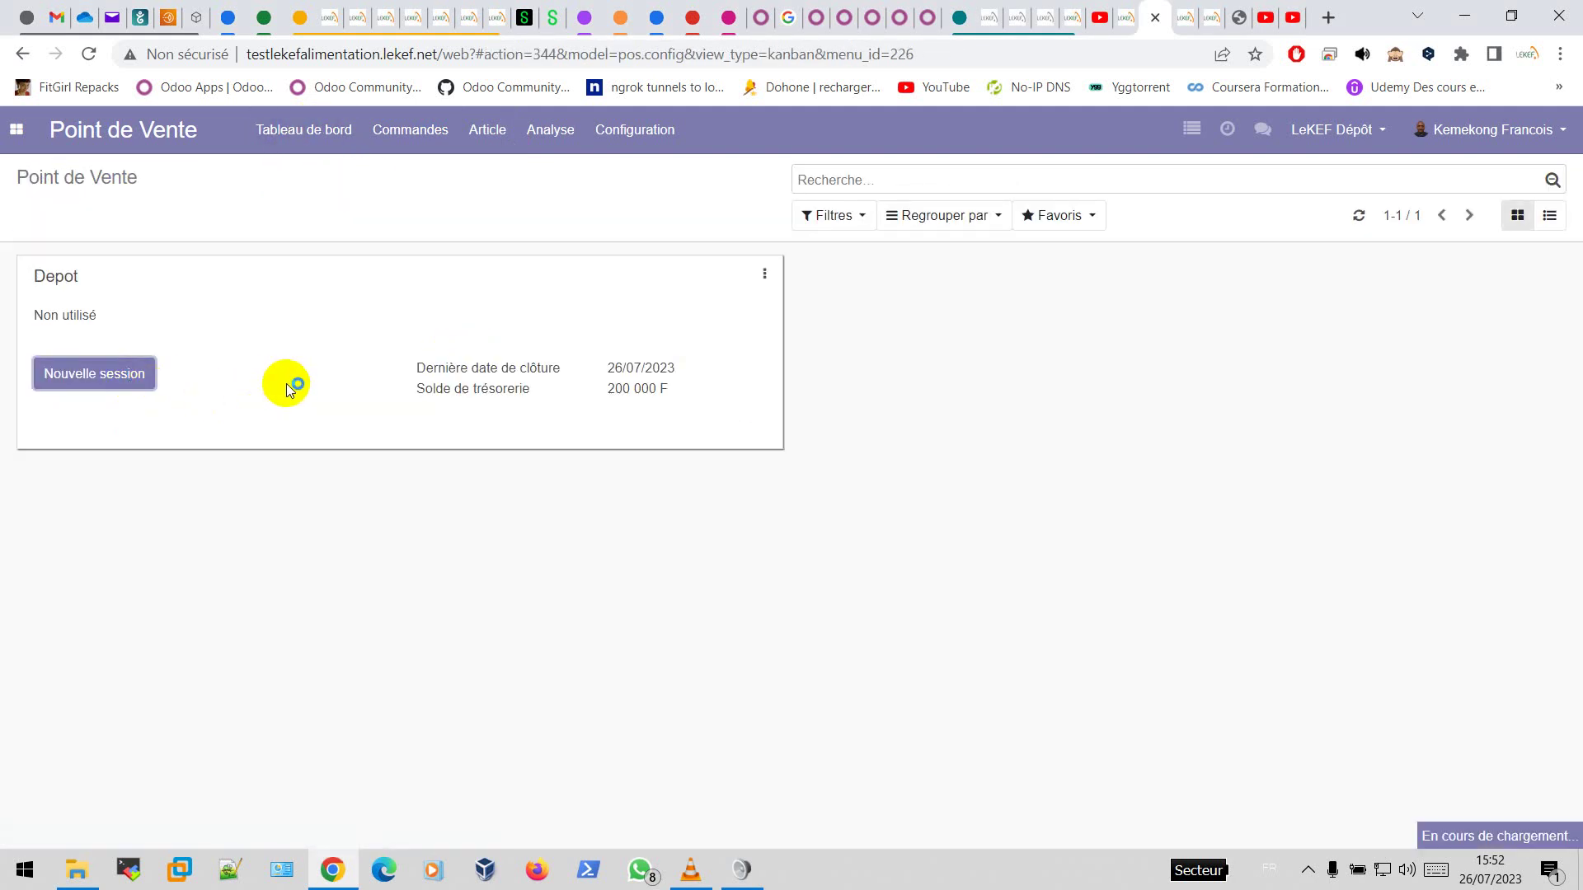
{"action": "left_click", "coordinate": [101, 261]}
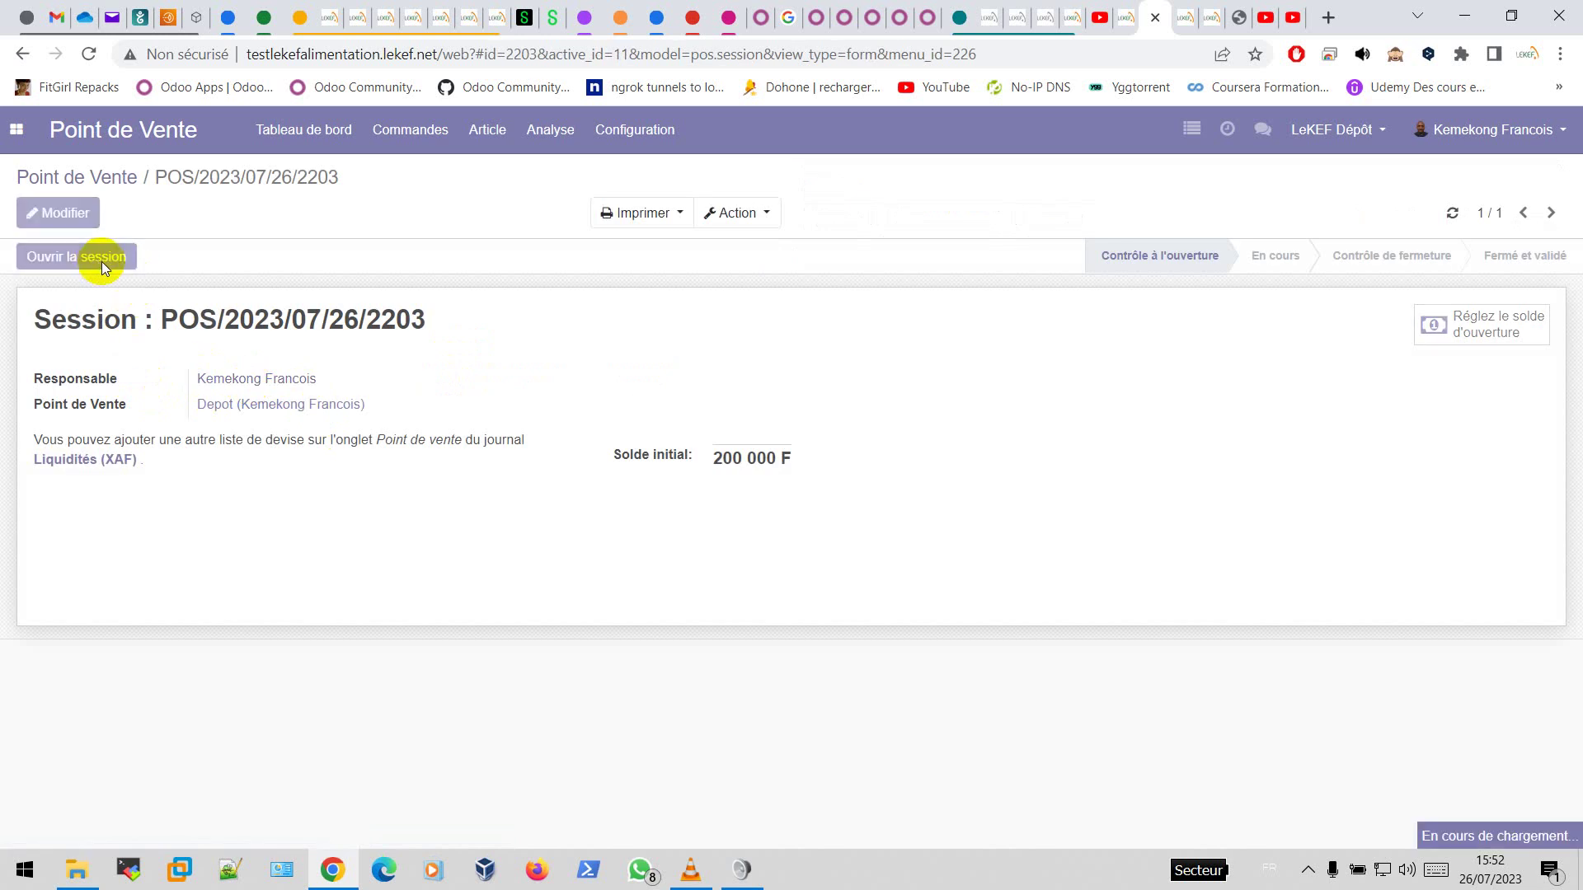
{"action": "left_click", "coordinate": [105, 262]}
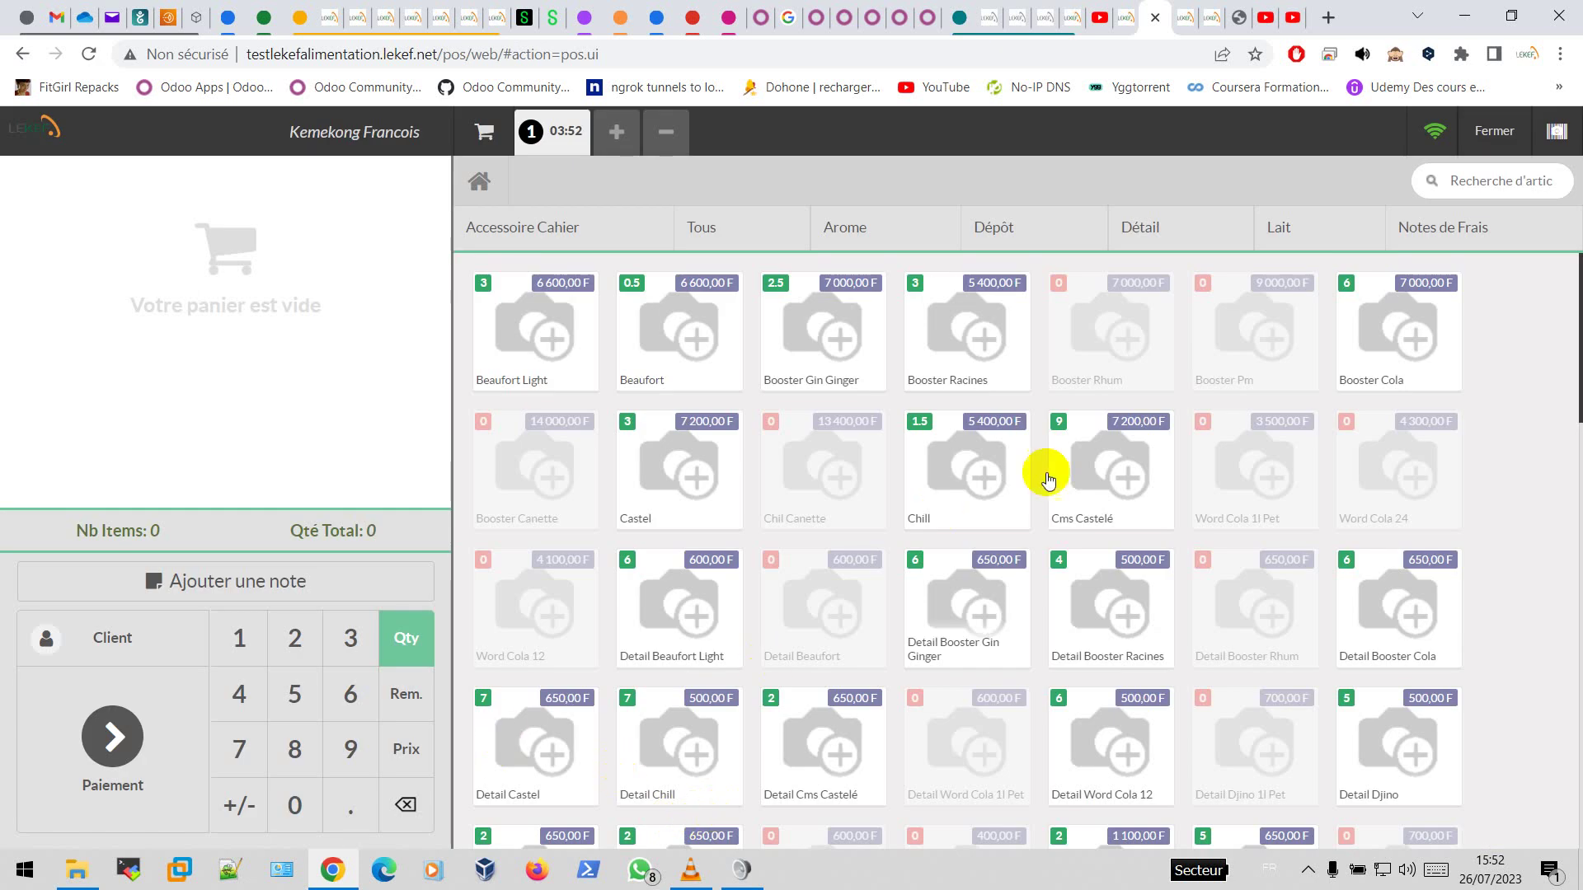
Add one Booster Gin Ginger, 0.5 Beaufort and one Castel to the order, and assign the first customer in the list
{"action": "left_click", "coordinate": [837, 328]}
{"action": "left_click", "coordinate": [683, 345]}
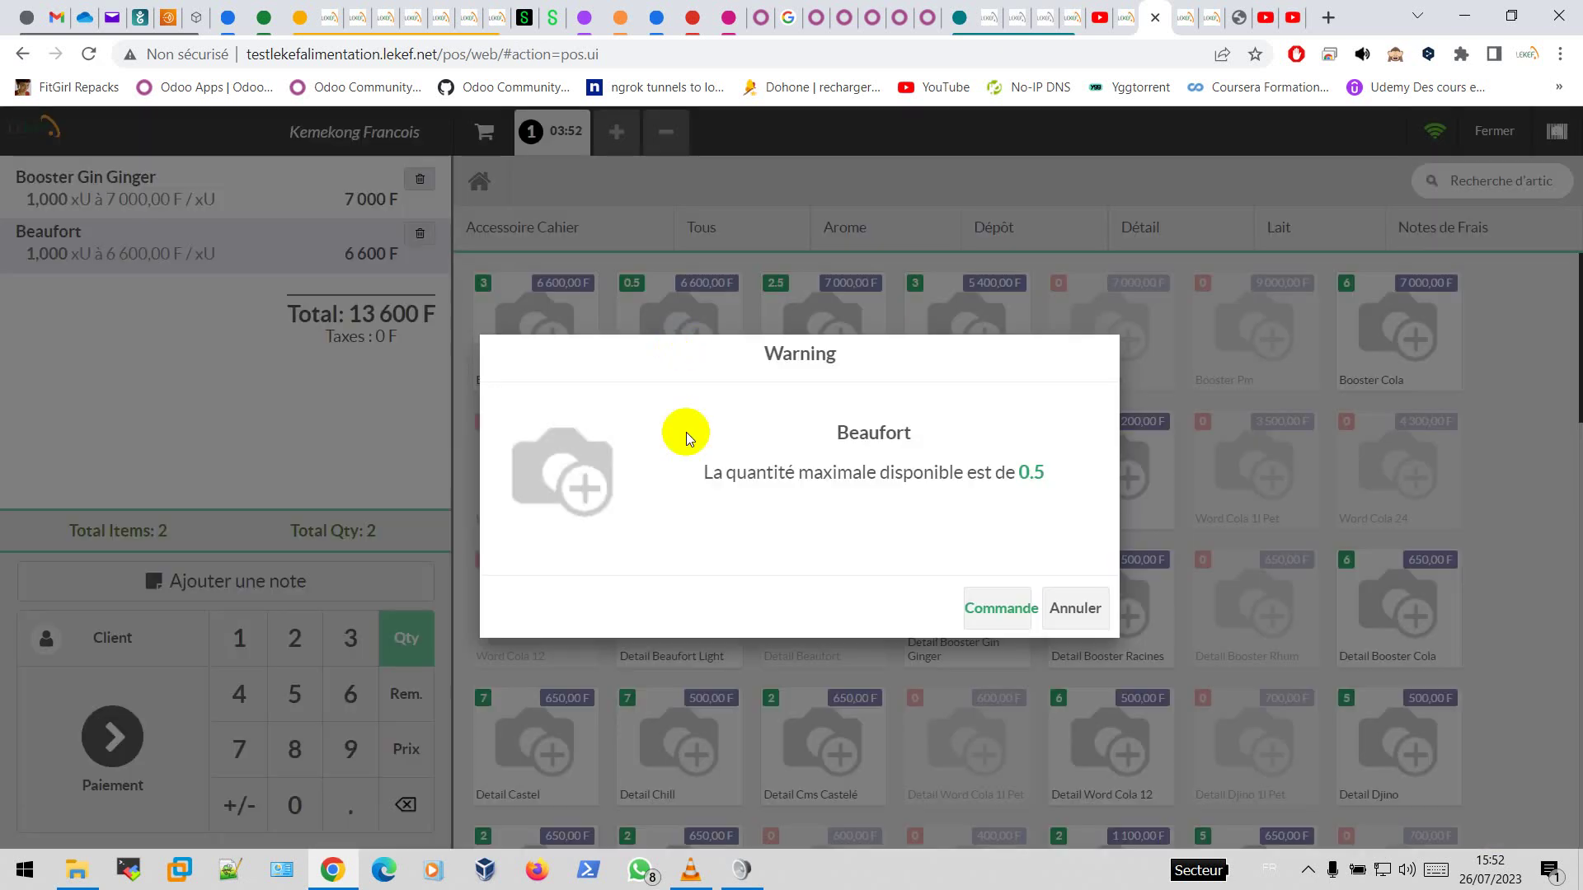
{"action": "left_click", "coordinate": [1002, 610]}
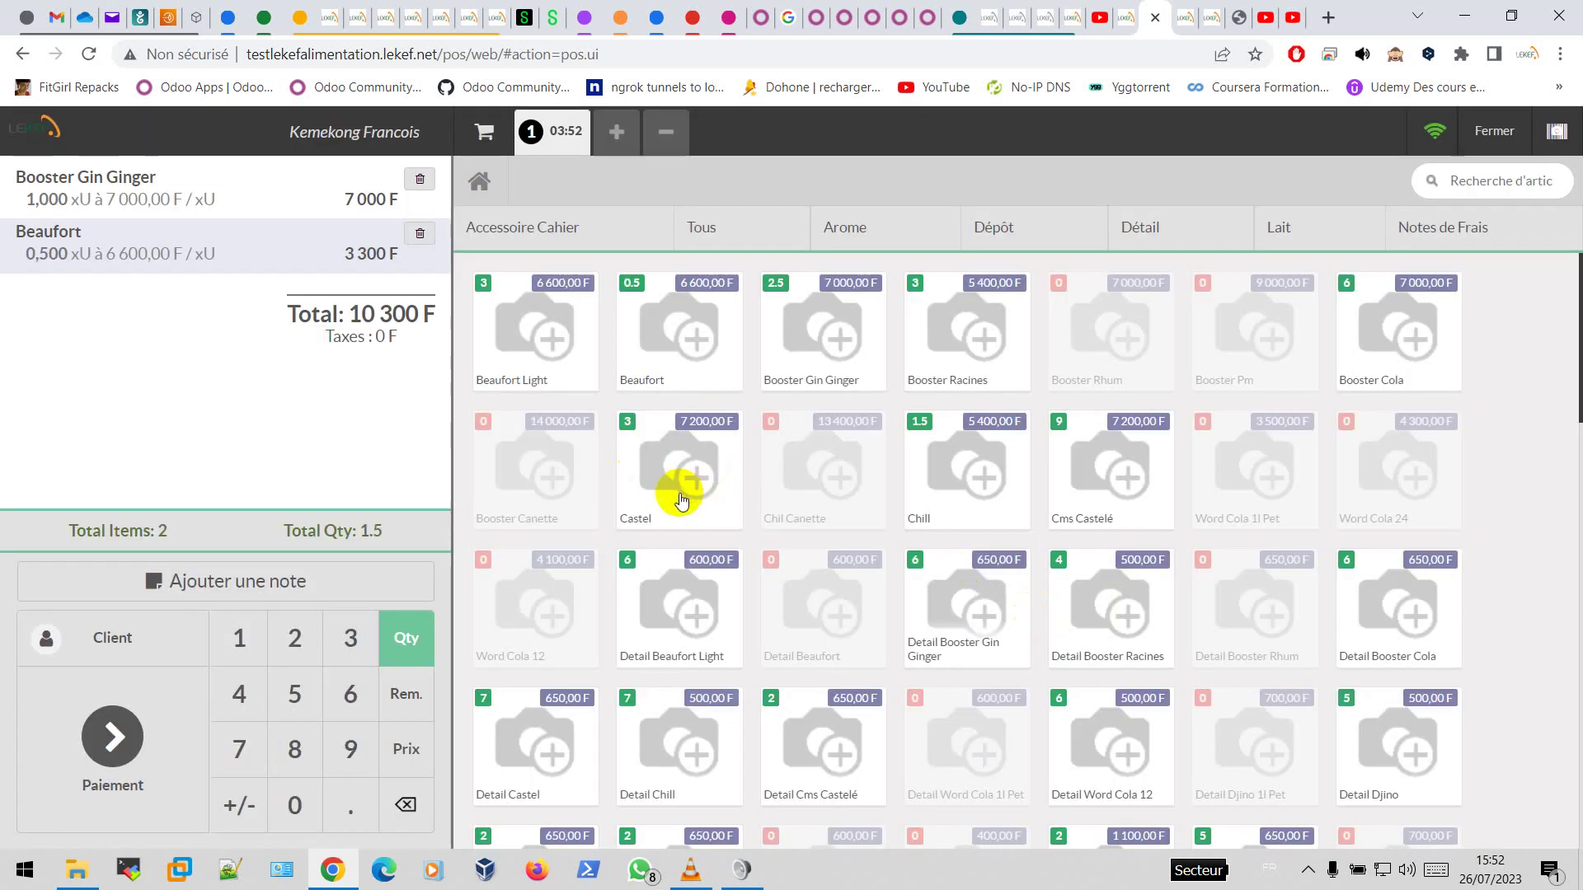
{"action": "left_click", "coordinate": [682, 482]}
{"action": "left_click", "coordinate": [135, 640]}
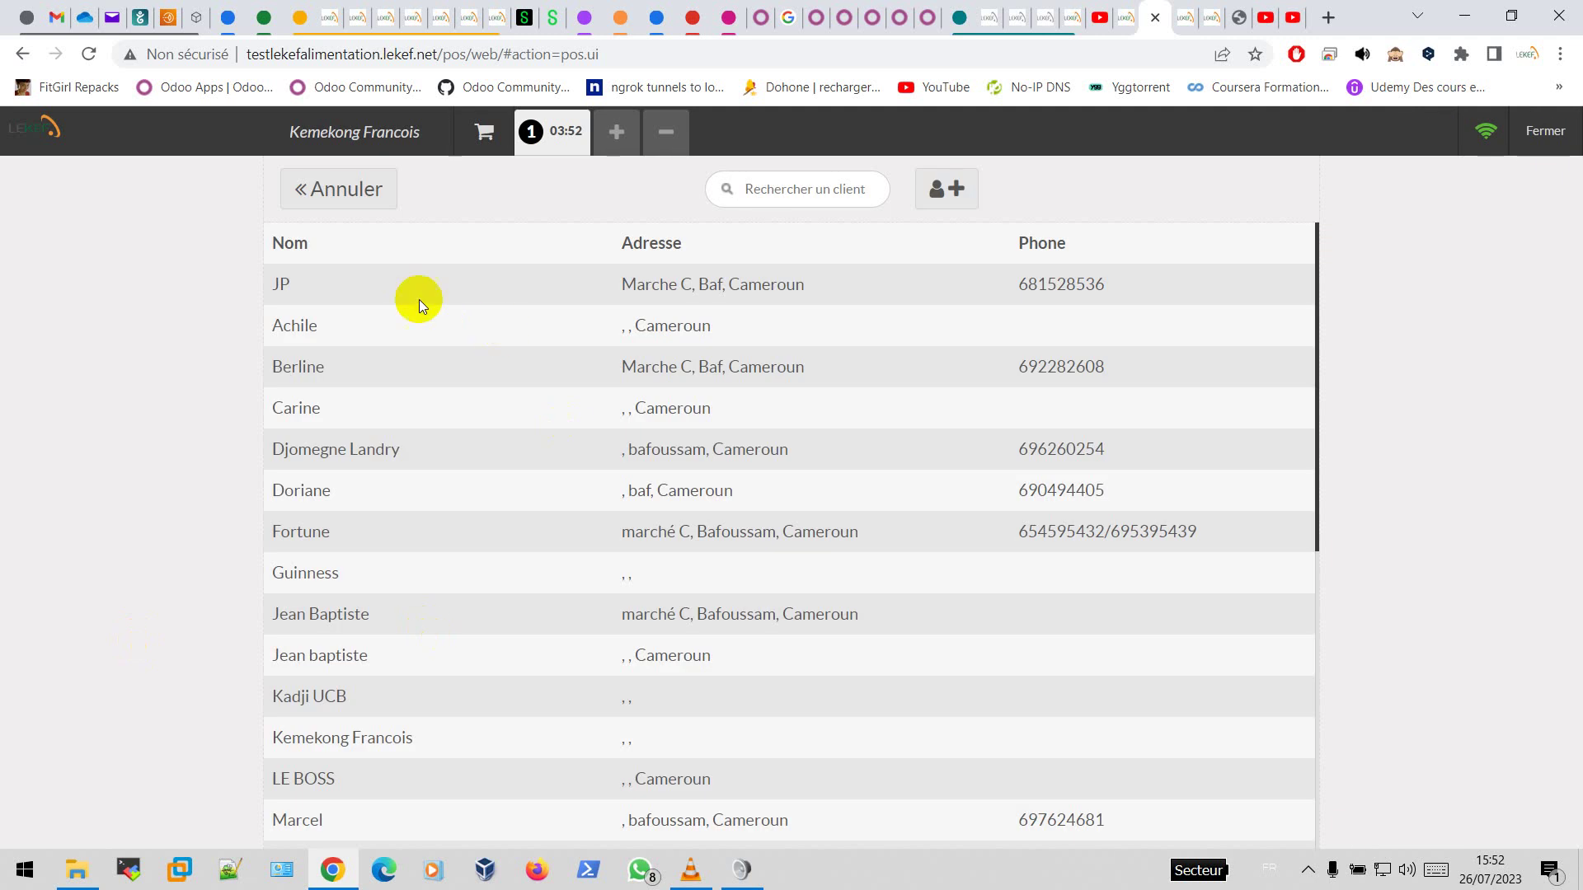
{"action": "left_click", "coordinate": [547, 273]}
{"action": "left_click", "coordinate": [1204, 191]}
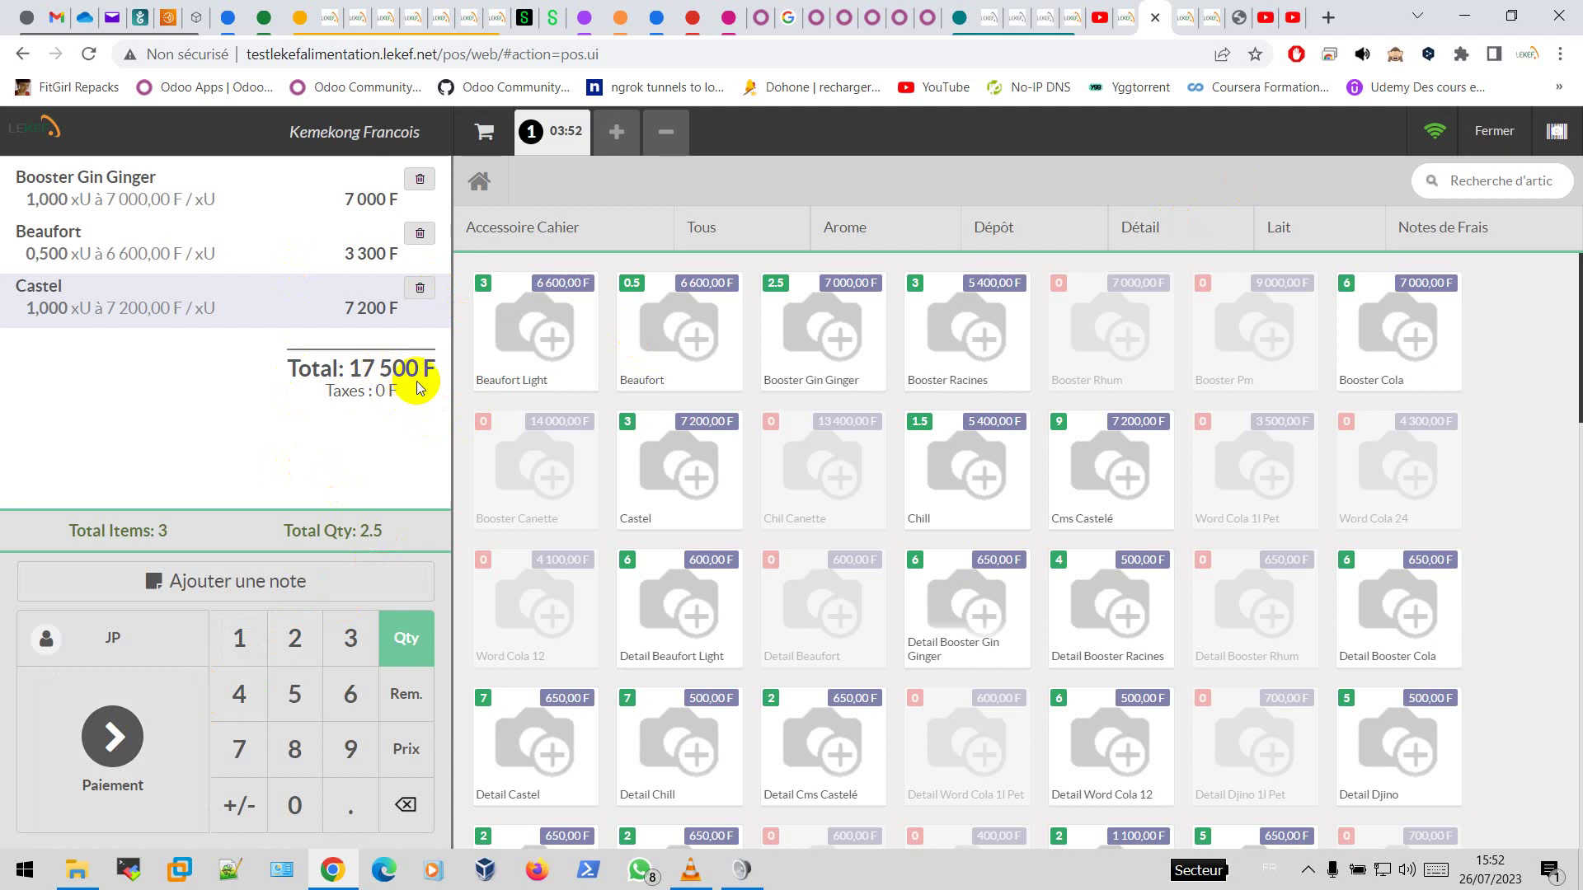
Pay the full 17 500 F order with Crédit dépôt (XAF), request an invoice and validate the payment
{"action": "left_click", "coordinate": [112, 734]}
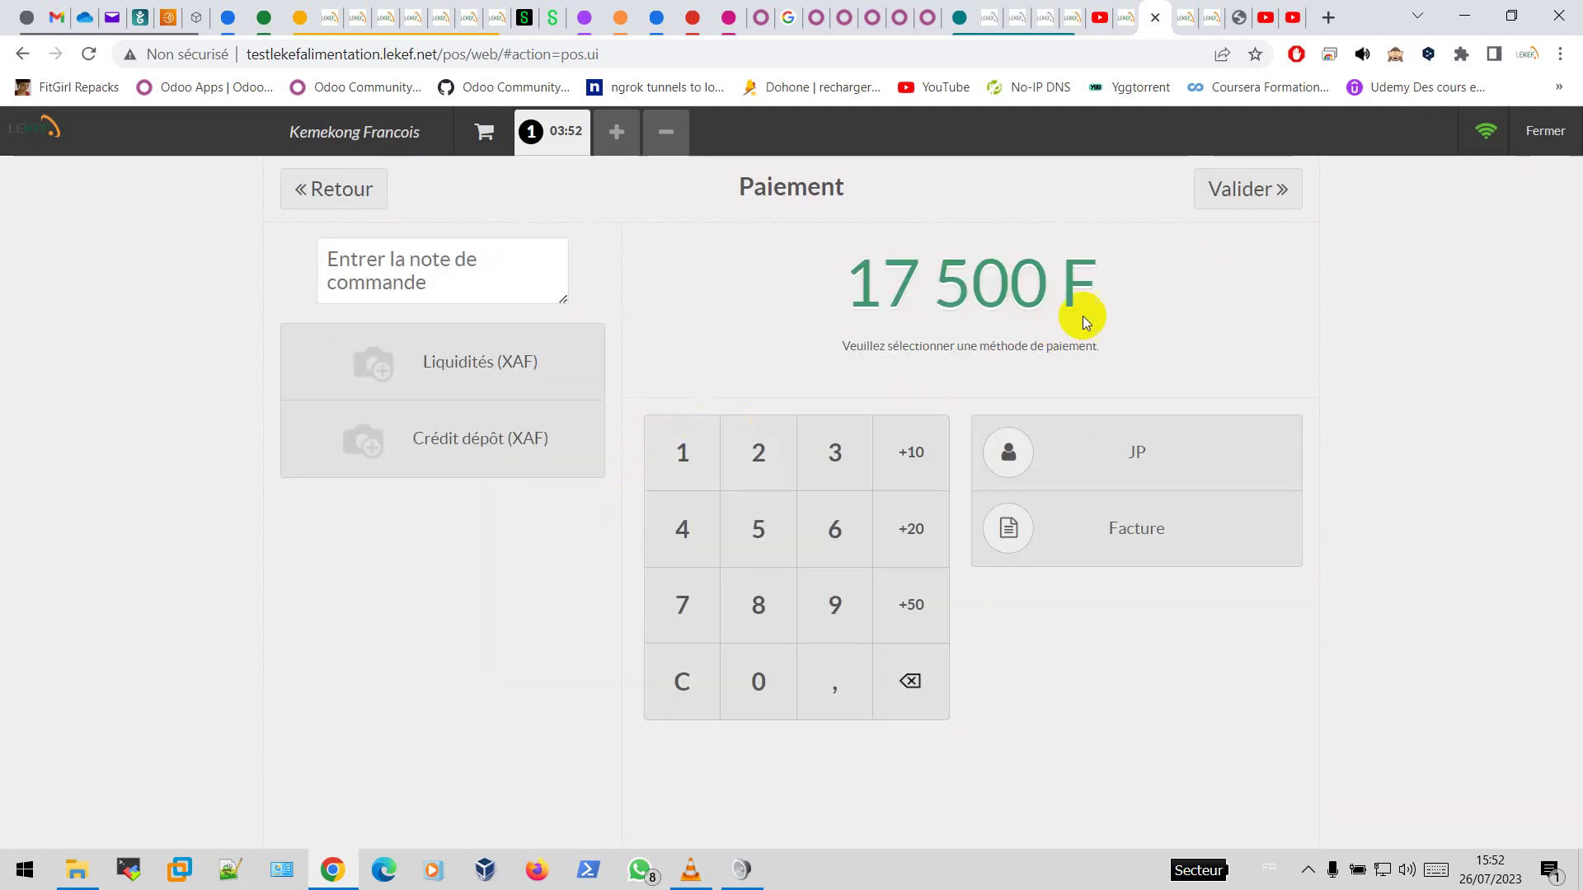
{"action": "left_click", "coordinate": [443, 465]}
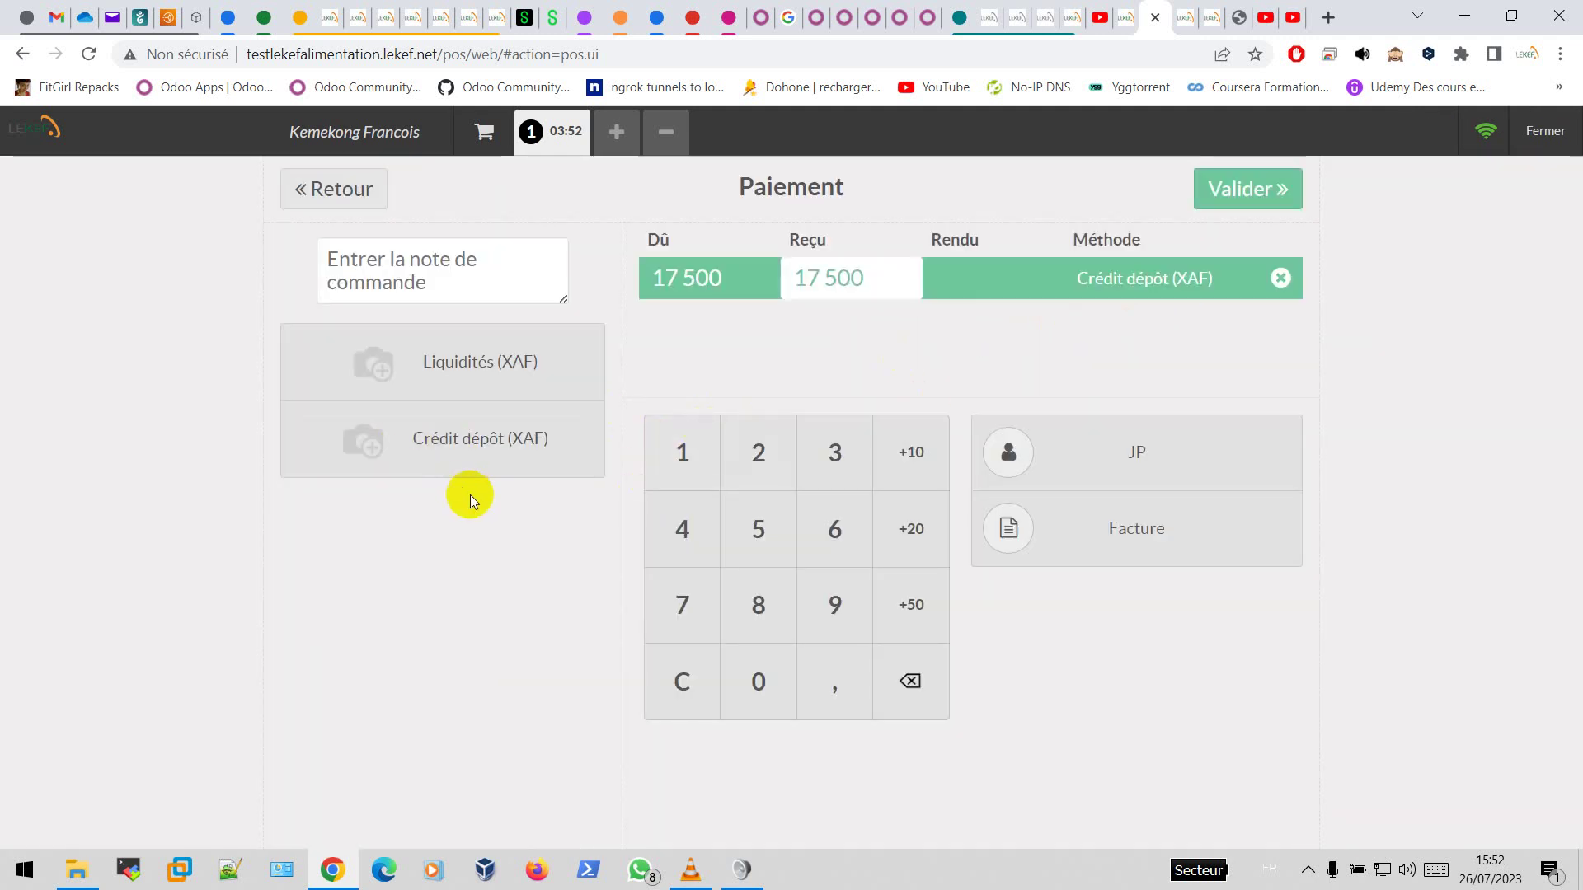
{"action": "left_click", "coordinate": [1118, 536]}
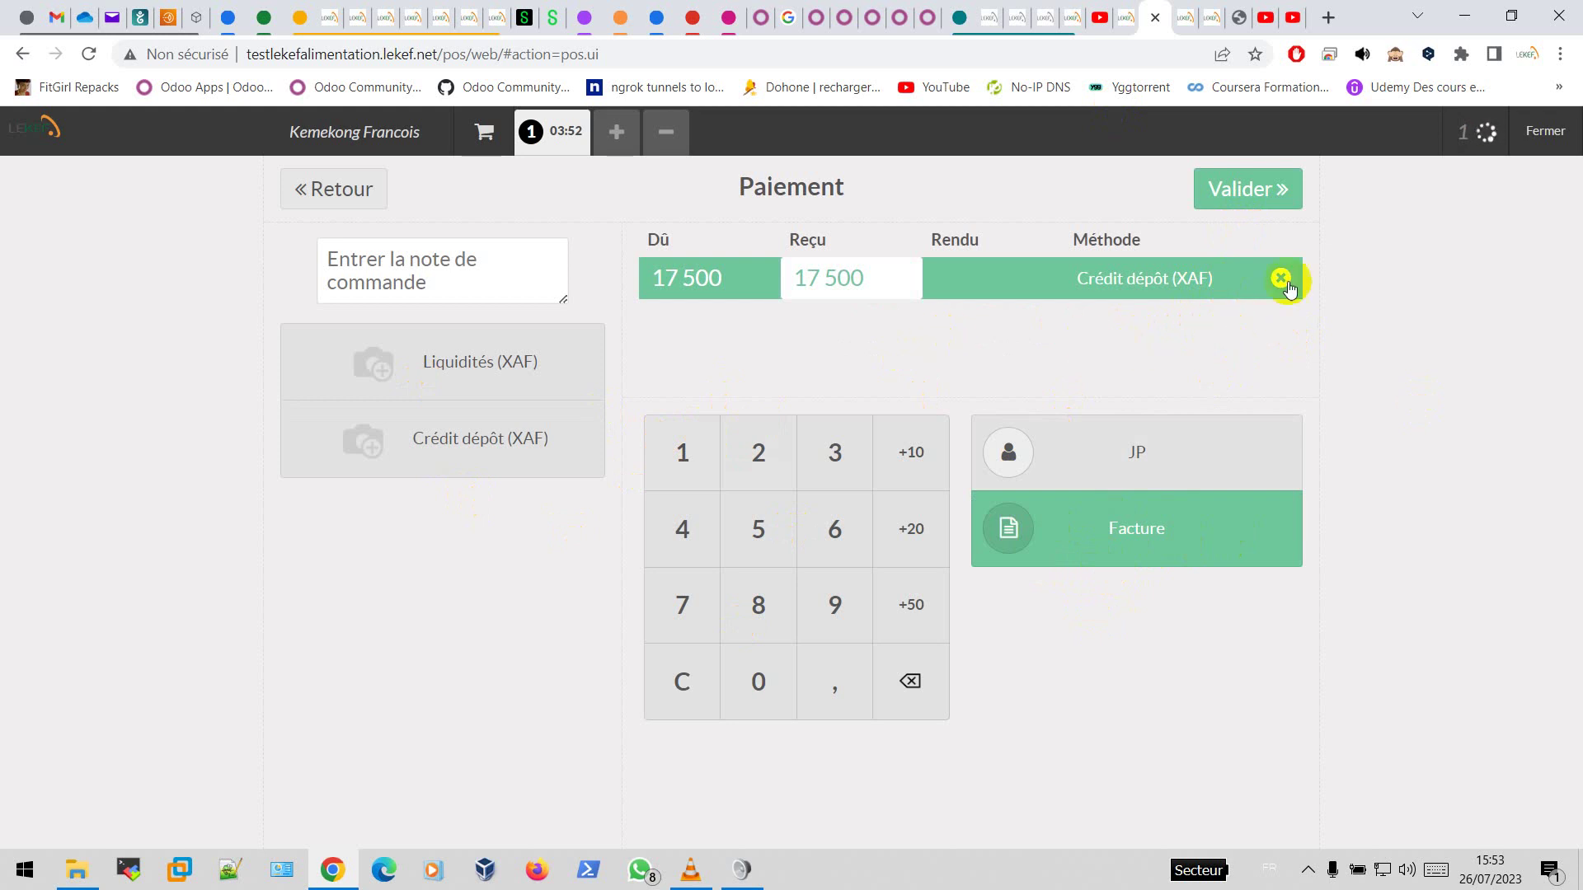
{"action": "key", "text": "Return"}
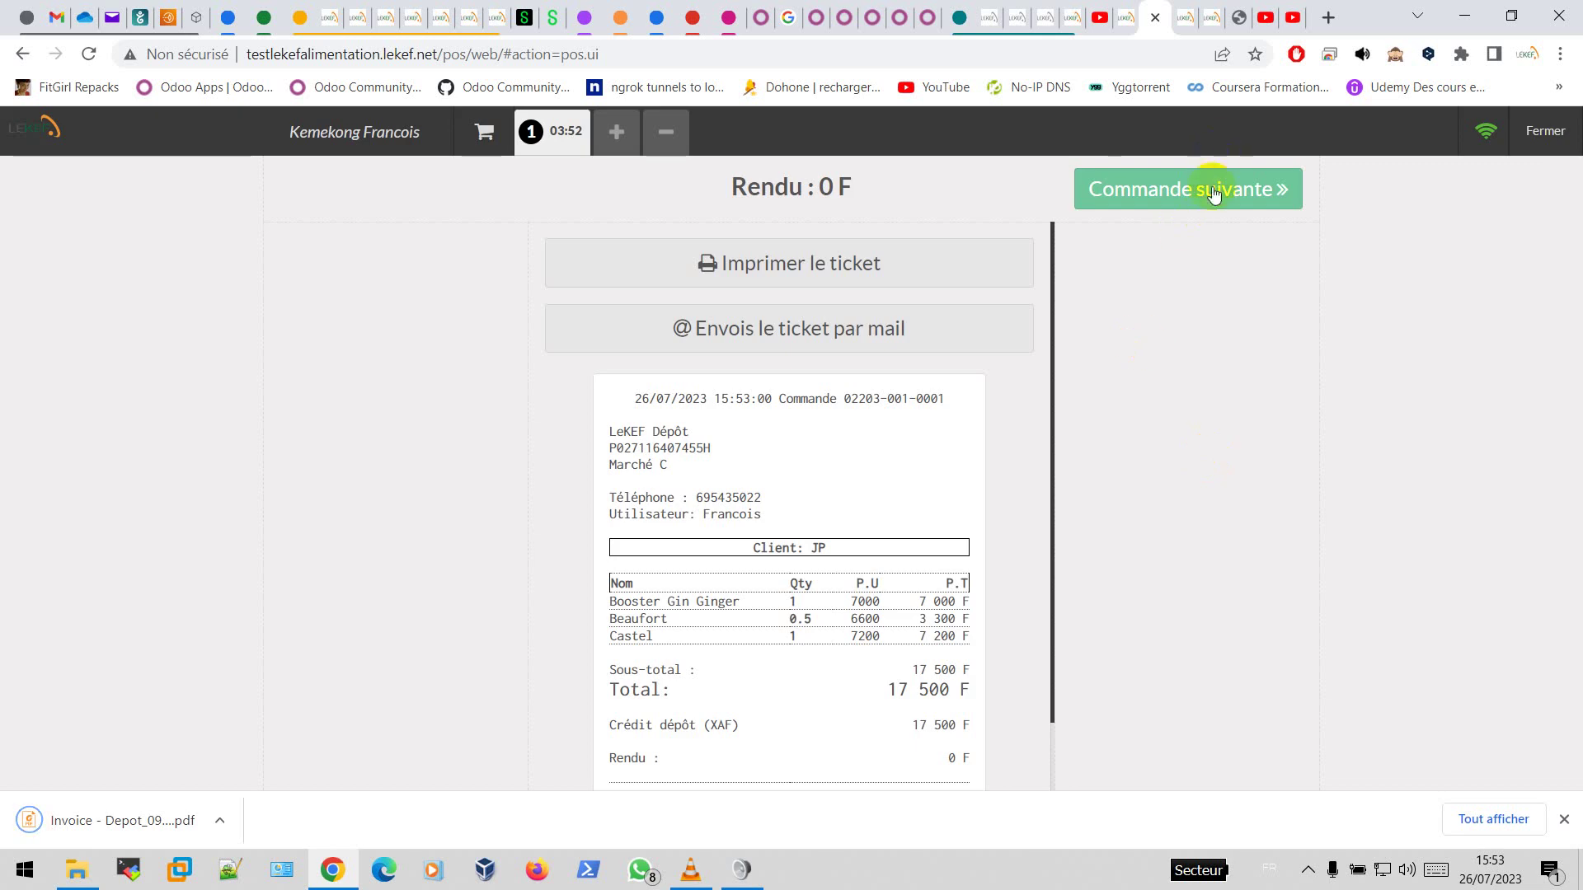
Start the next order with one Chill and one Castel, and assign it to the same first-listed customer
{"action": "left_click", "coordinate": [1213, 191]}
{"action": "left_click", "coordinate": [990, 470]}
{"action": "left_click", "coordinate": [685, 474]}
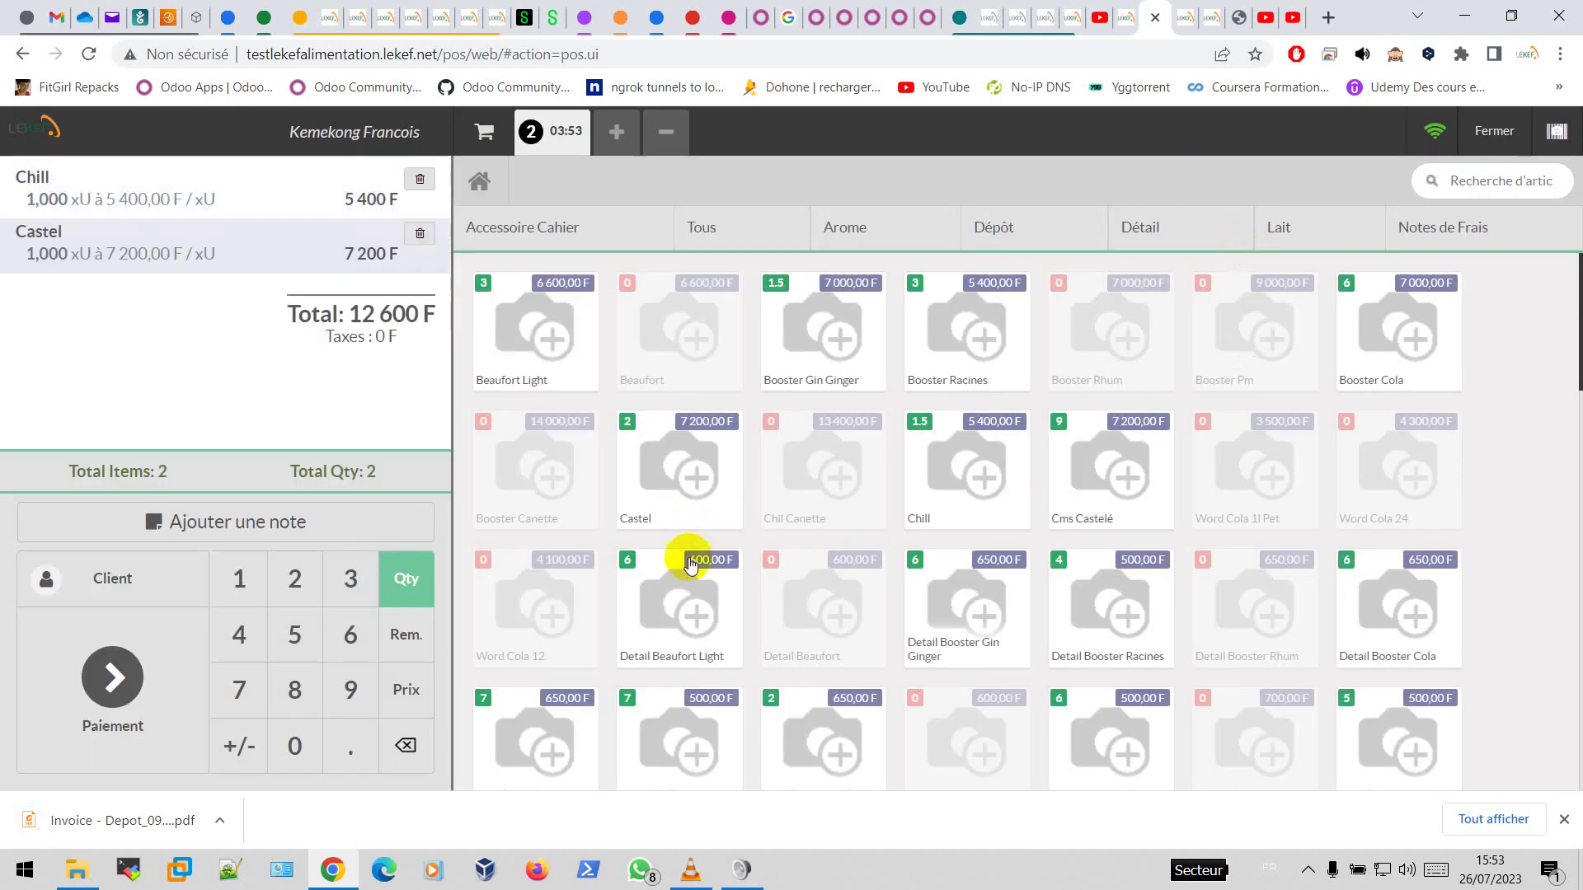
{"action": "left_click", "coordinate": [160, 591]}
{"action": "left_click", "coordinate": [488, 288]}
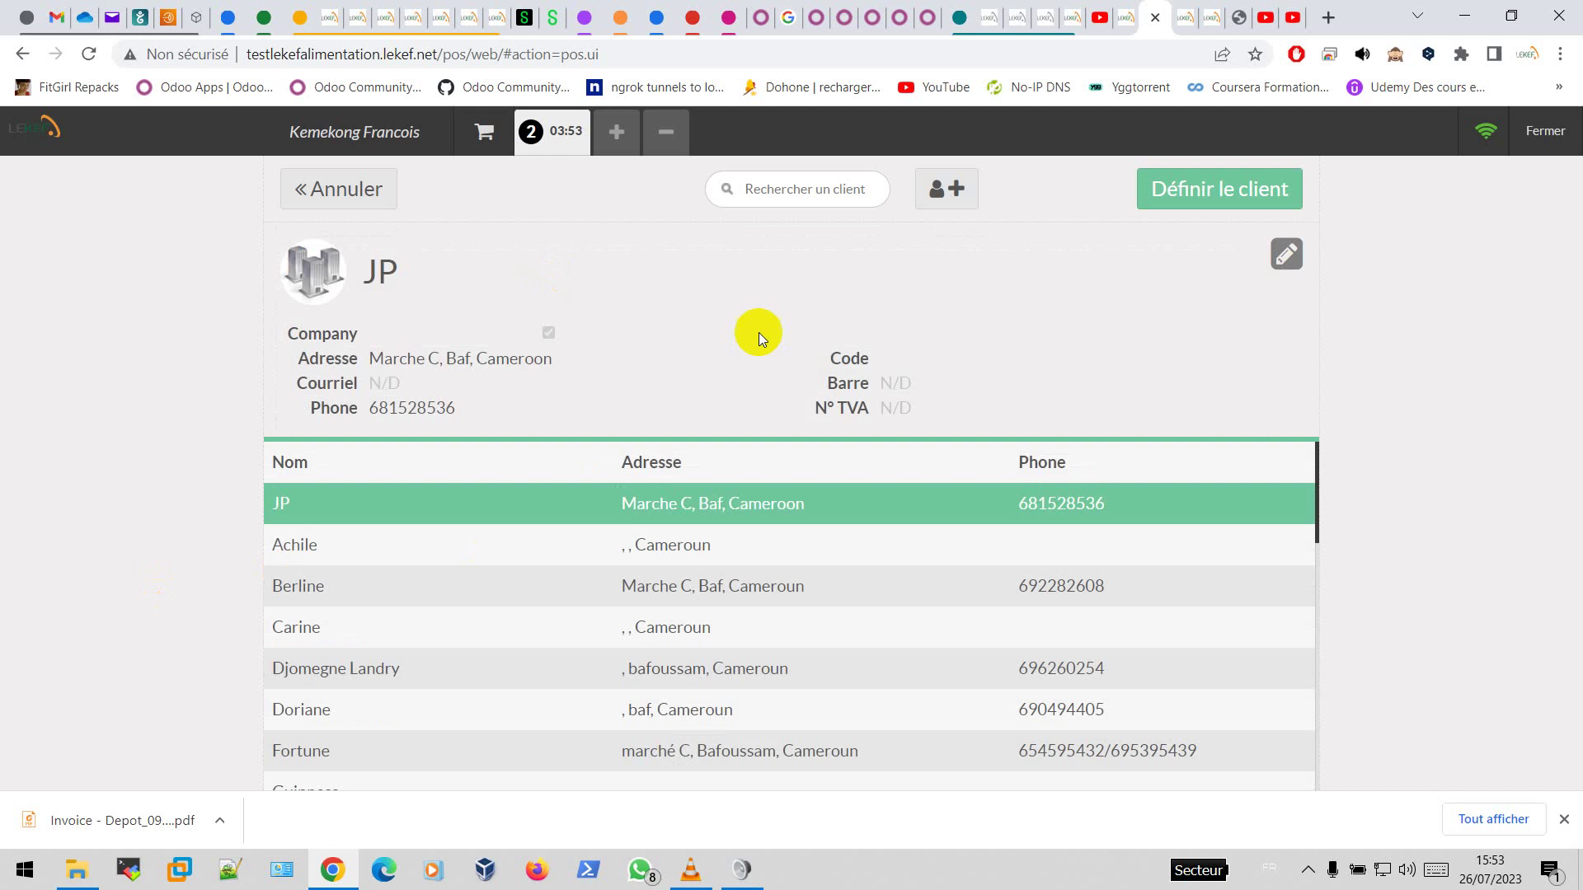
{"action": "left_click", "coordinate": [1200, 207]}
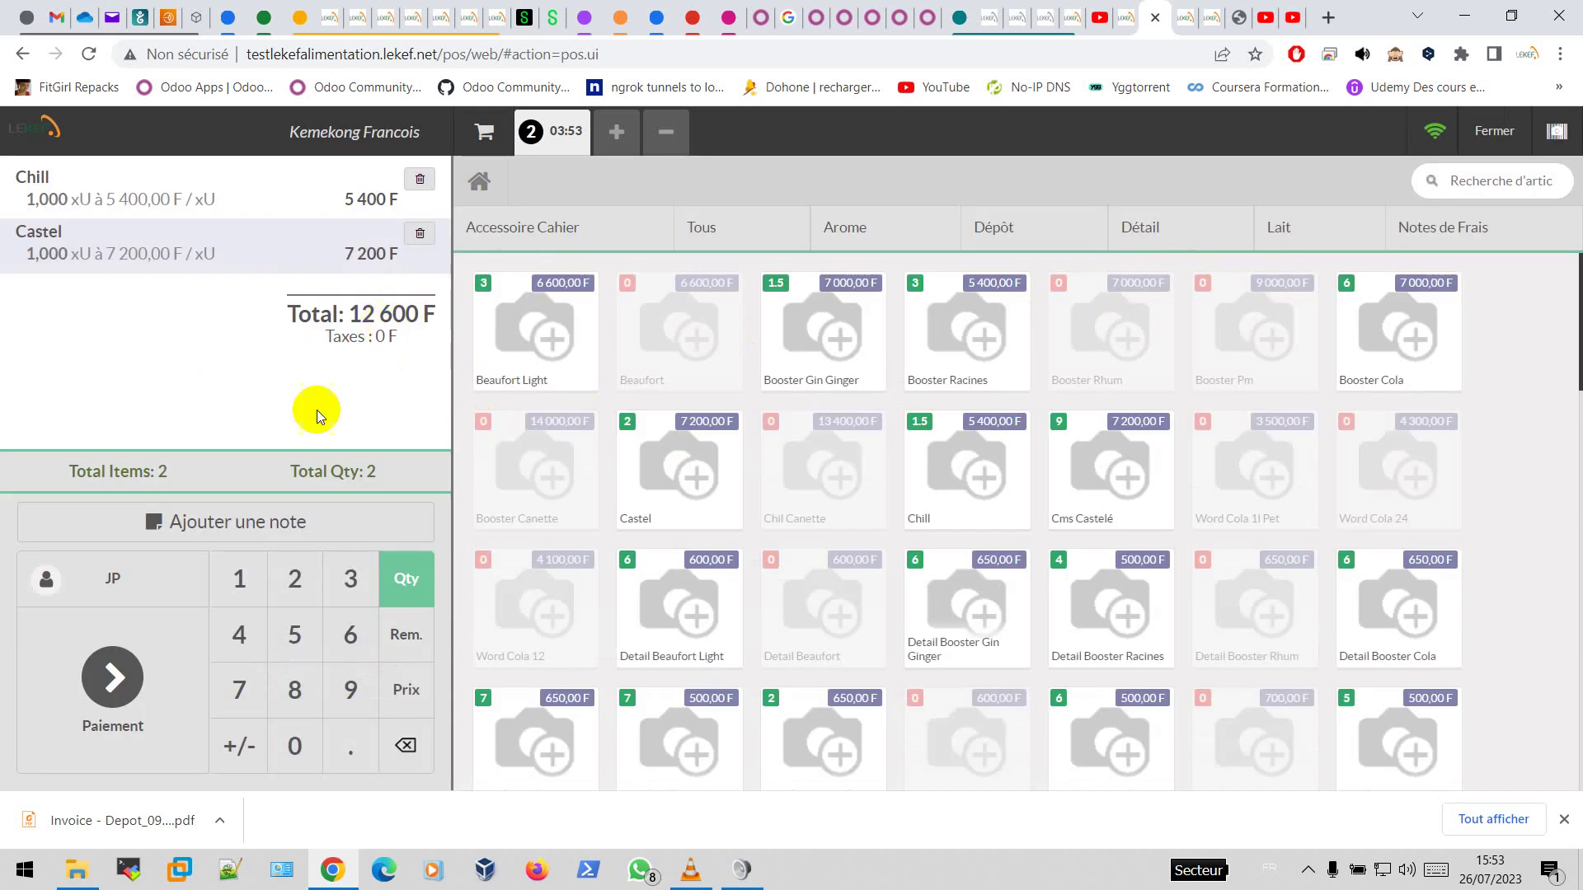
Split the payment into 10 000 in Liquidités (XAF) and 2 600 in Crédit dépôt (XAF), and validate it with an invoice
{"action": "left_click", "coordinate": [112, 677]}
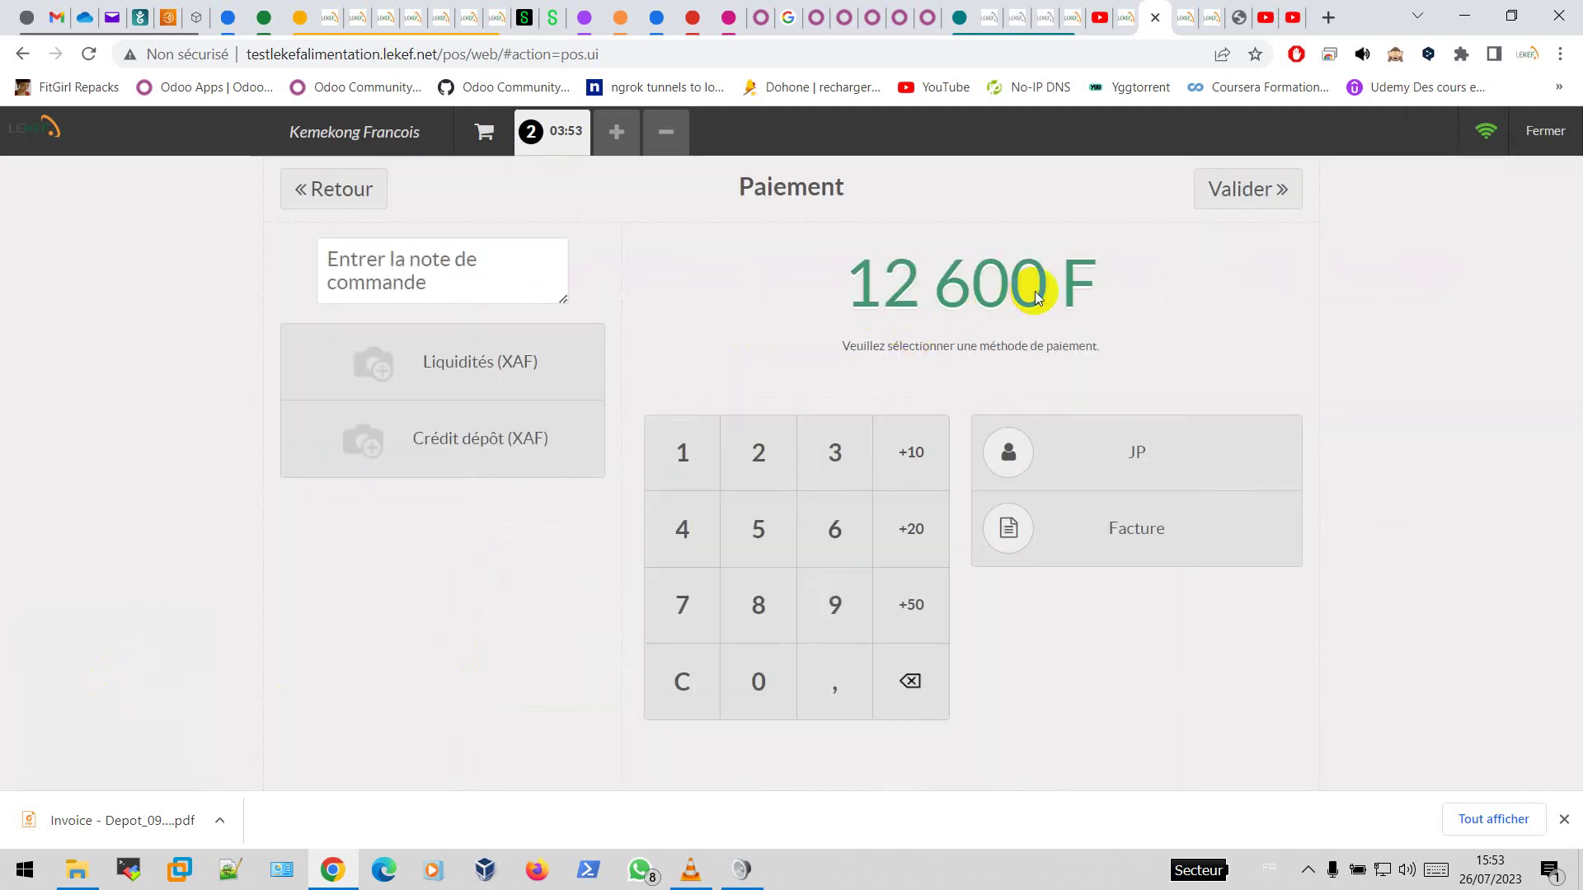
{"action": "left_click", "coordinate": [482, 360]}
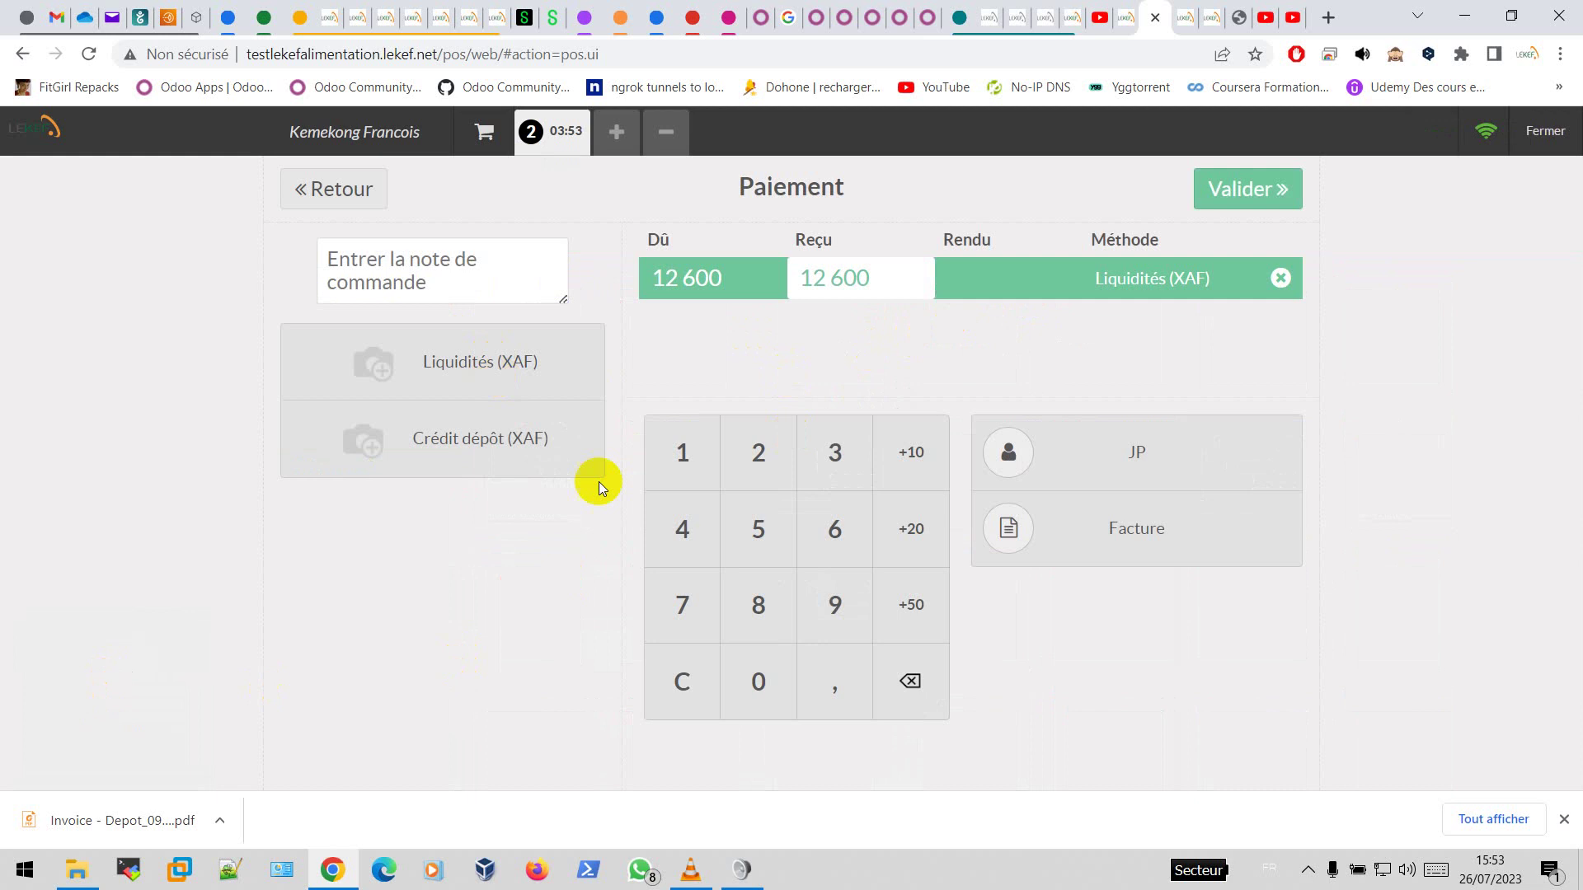
{"action": "left_click", "coordinate": [682, 450]}
{"action": "left_click", "coordinate": [750, 697]}
{"action": "left_click", "coordinate": [750, 697]}
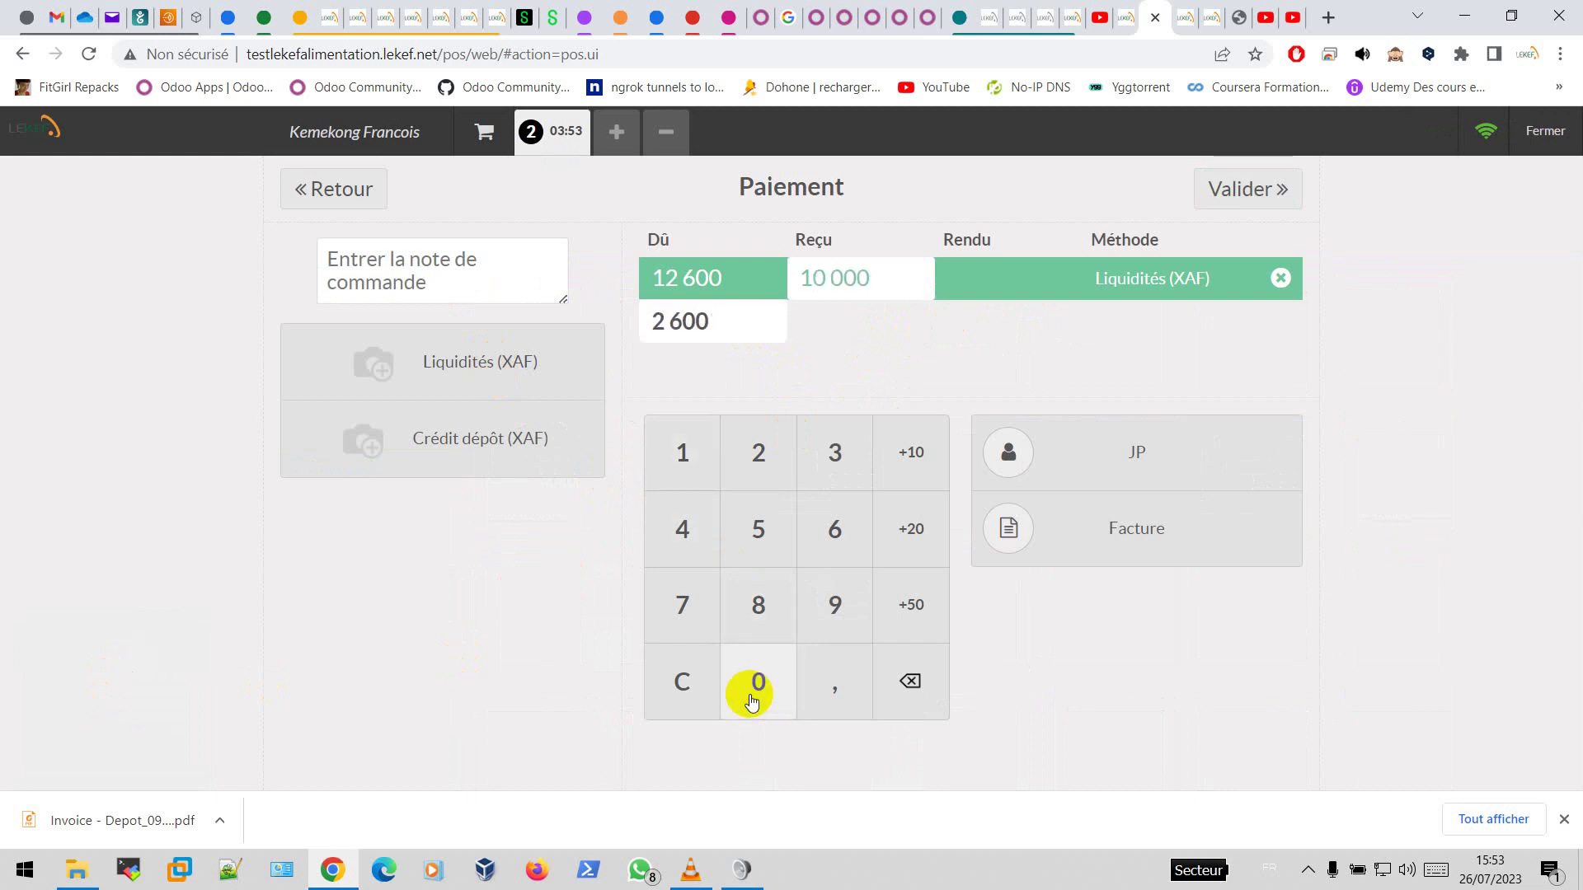
{"action": "left_click", "coordinate": [537, 442]}
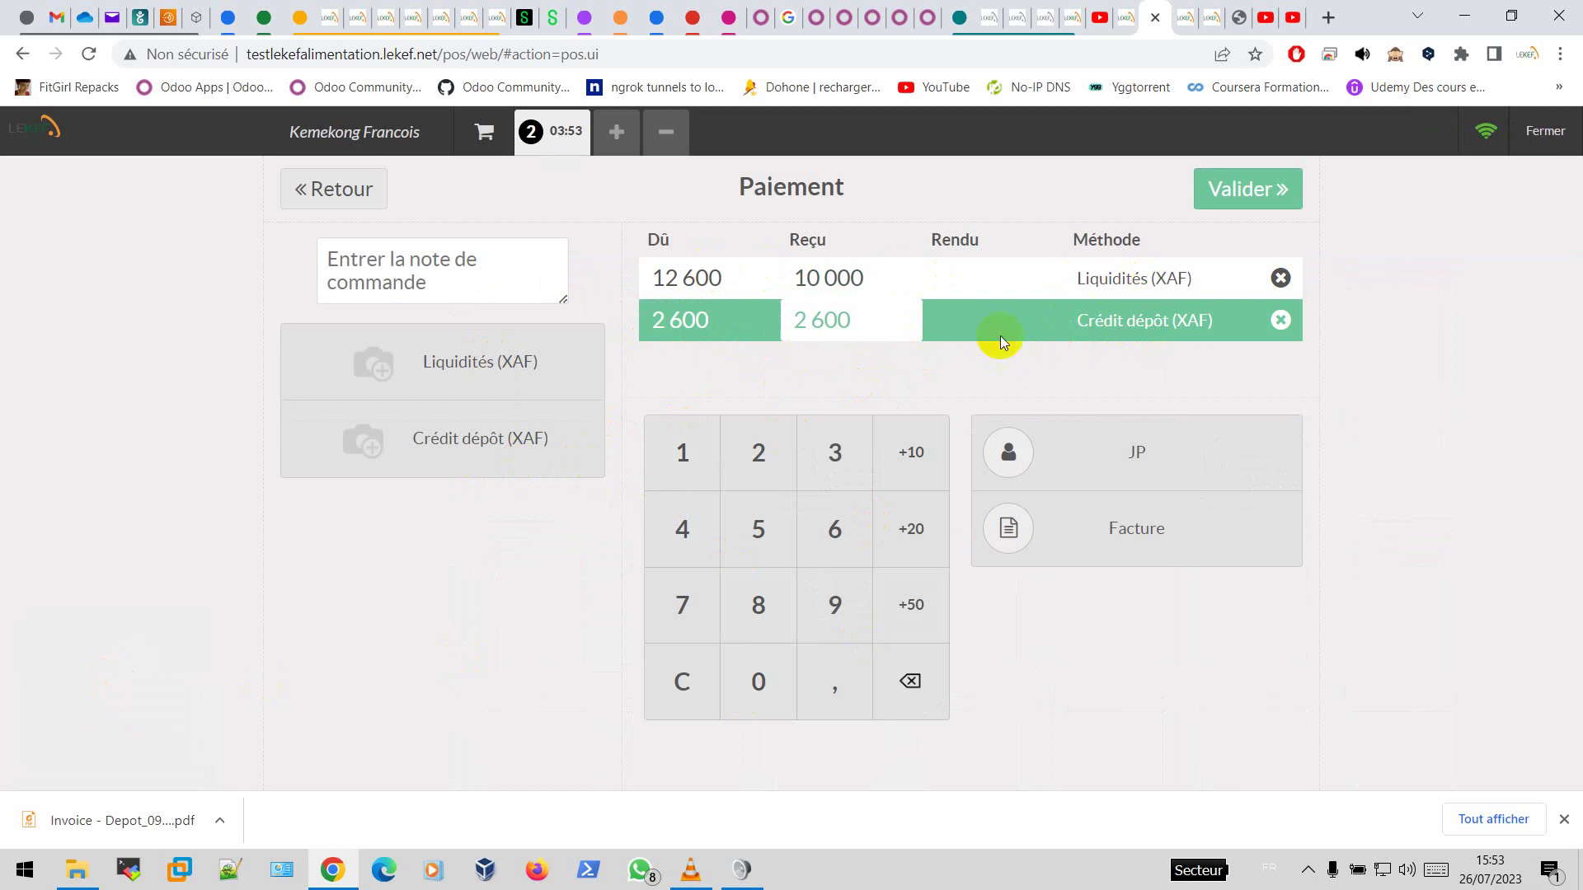
{"action": "left_click", "coordinate": [1138, 536]}
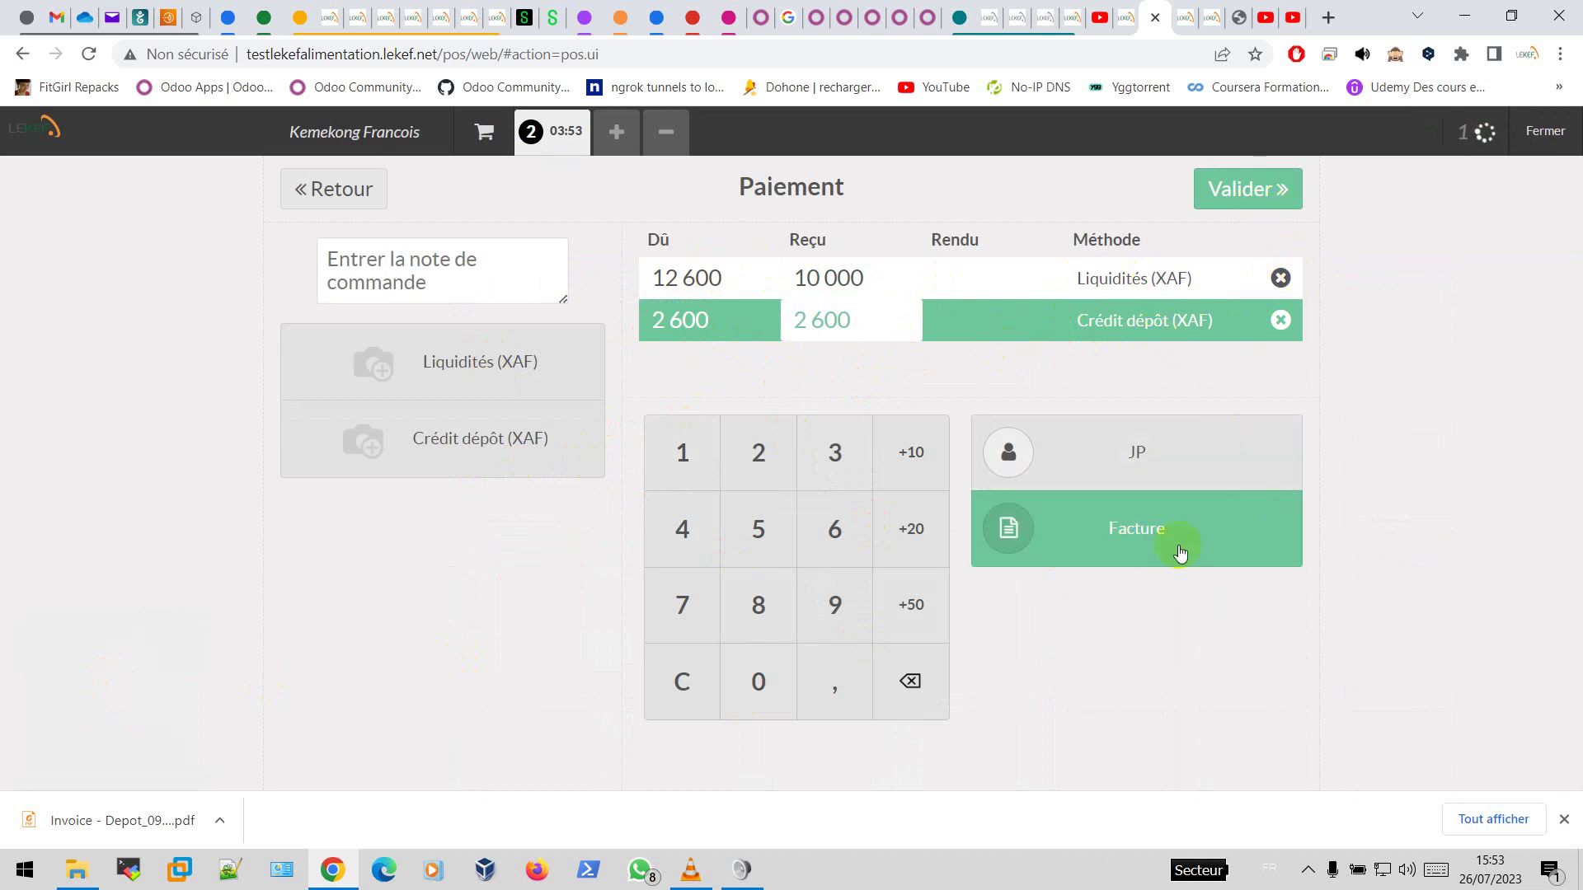
Switch to Facturation, open the same customer's record and display its Postes ouverts report for LeKEF Dépôt
{"action": "left_click", "coordinate": [1189, 28]}
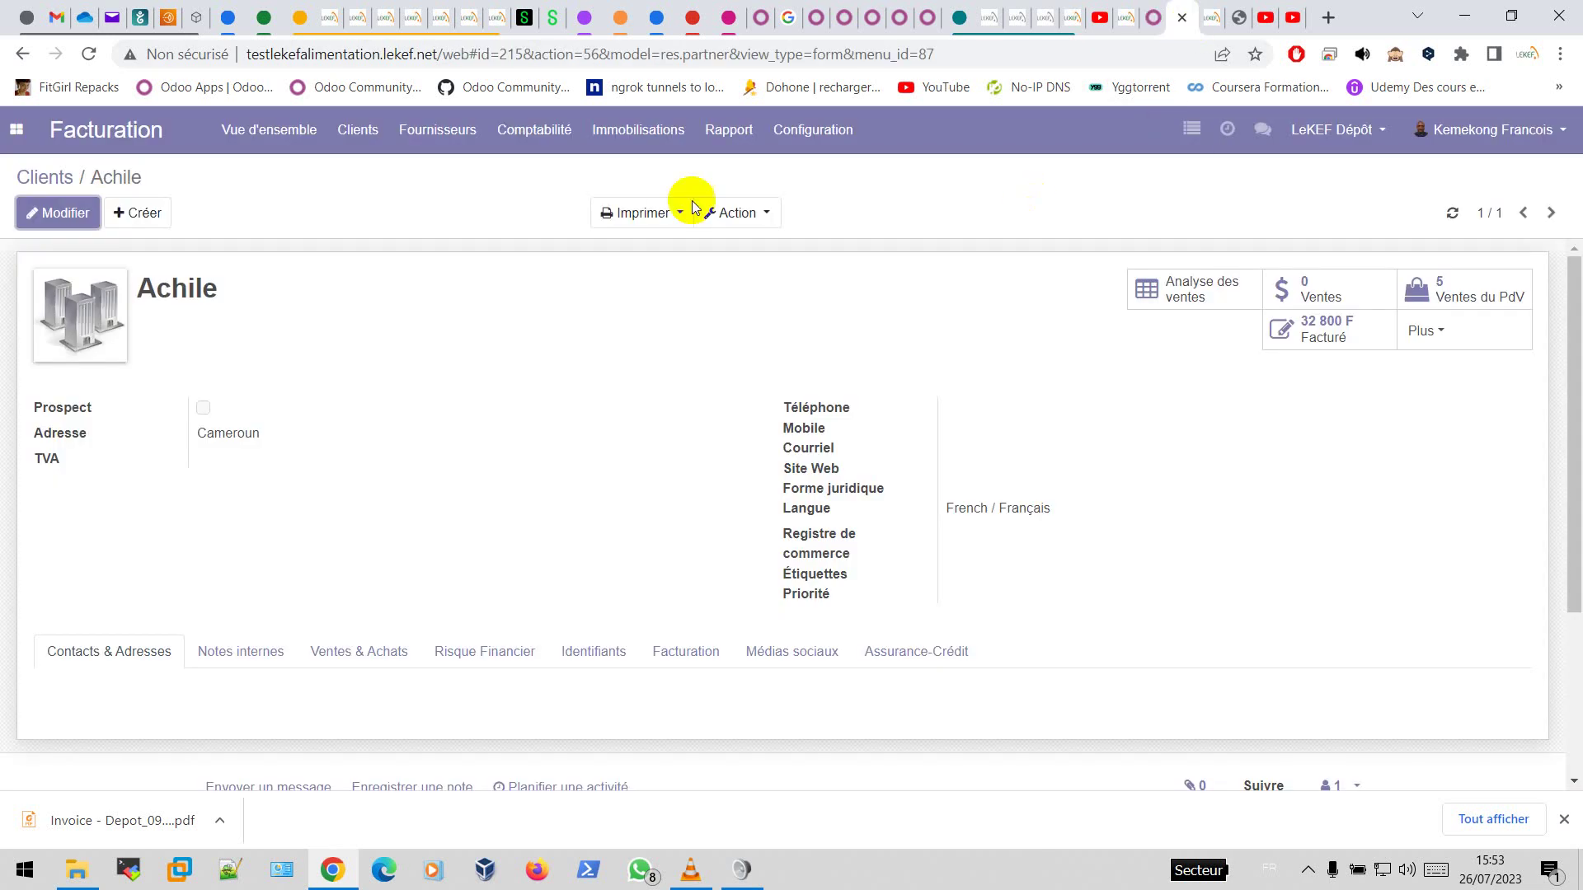
{"action": "left_click", "coordinate": [41, 175]}
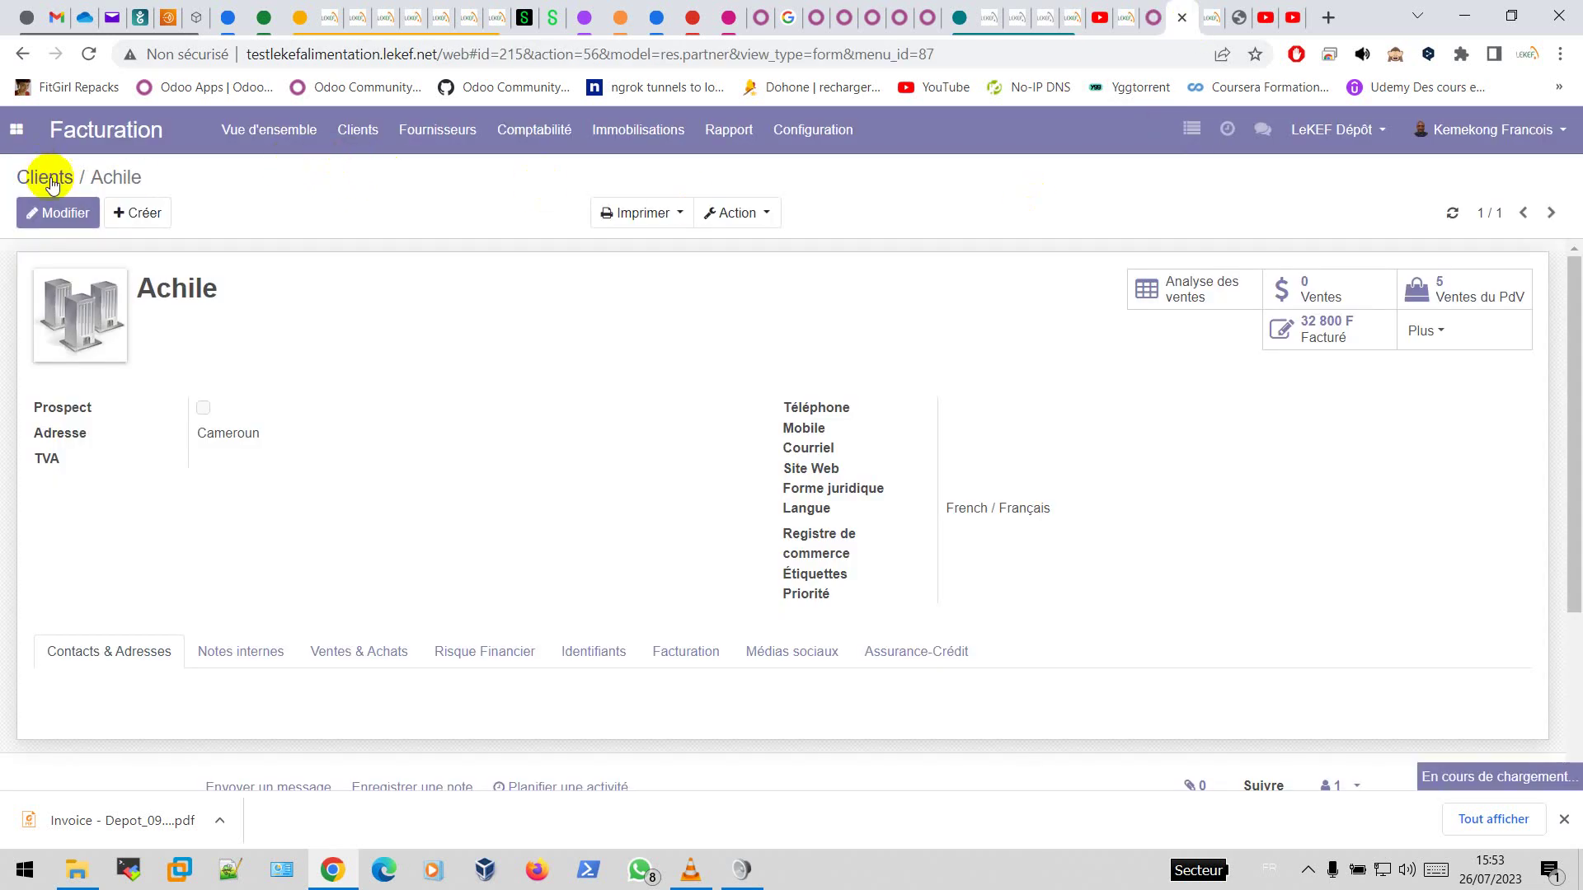
{"action": "left_click", "coordinate": [294, 297]}
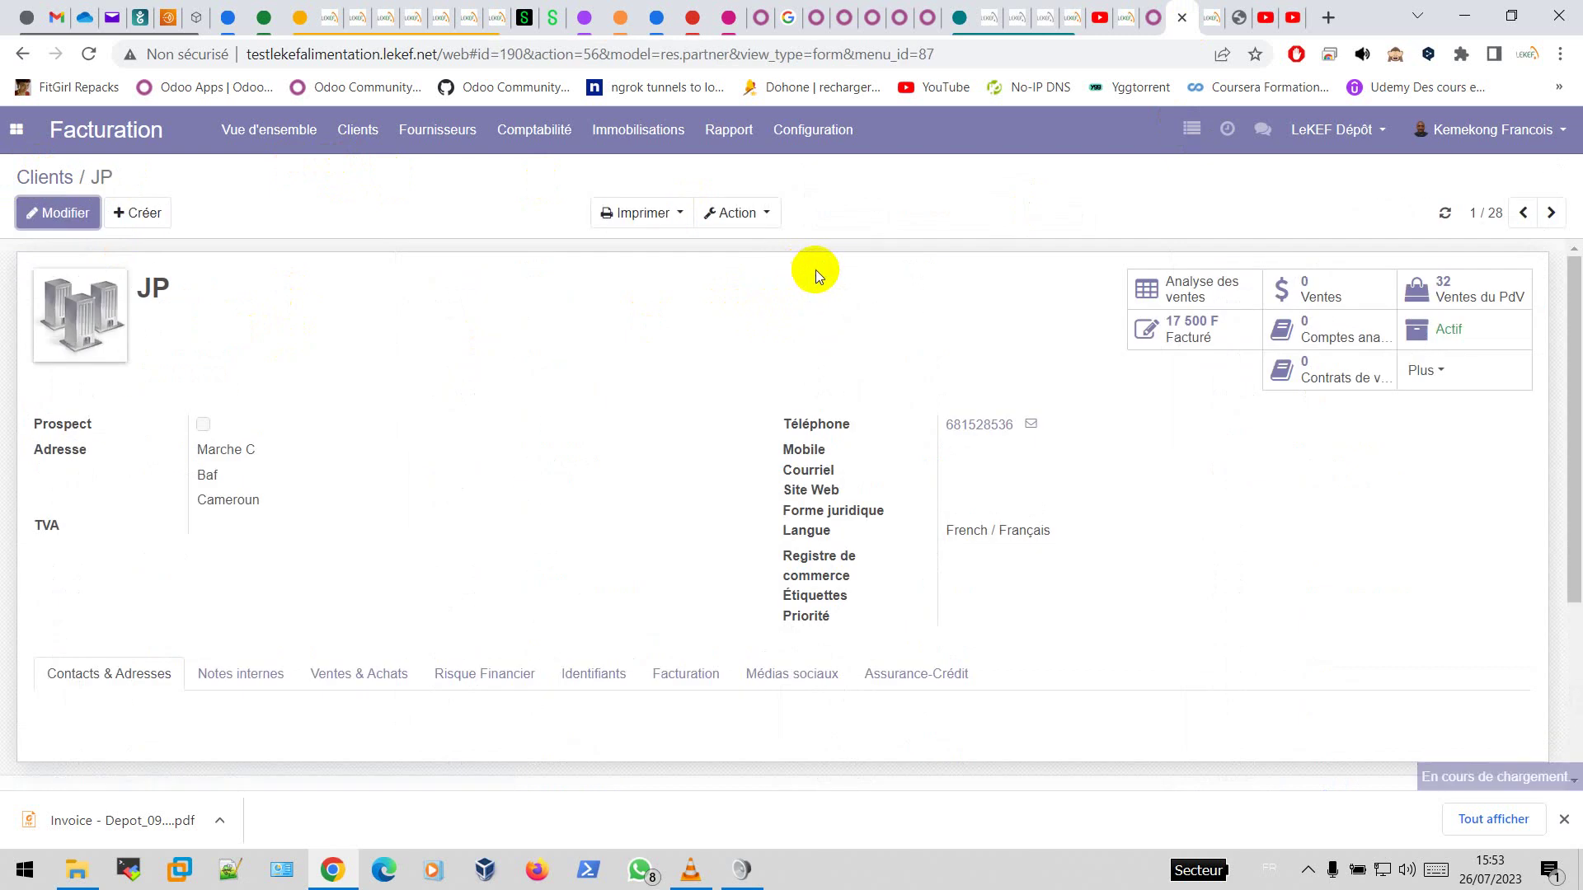
{"action": "left_click", "coordinate": [740, 214]}
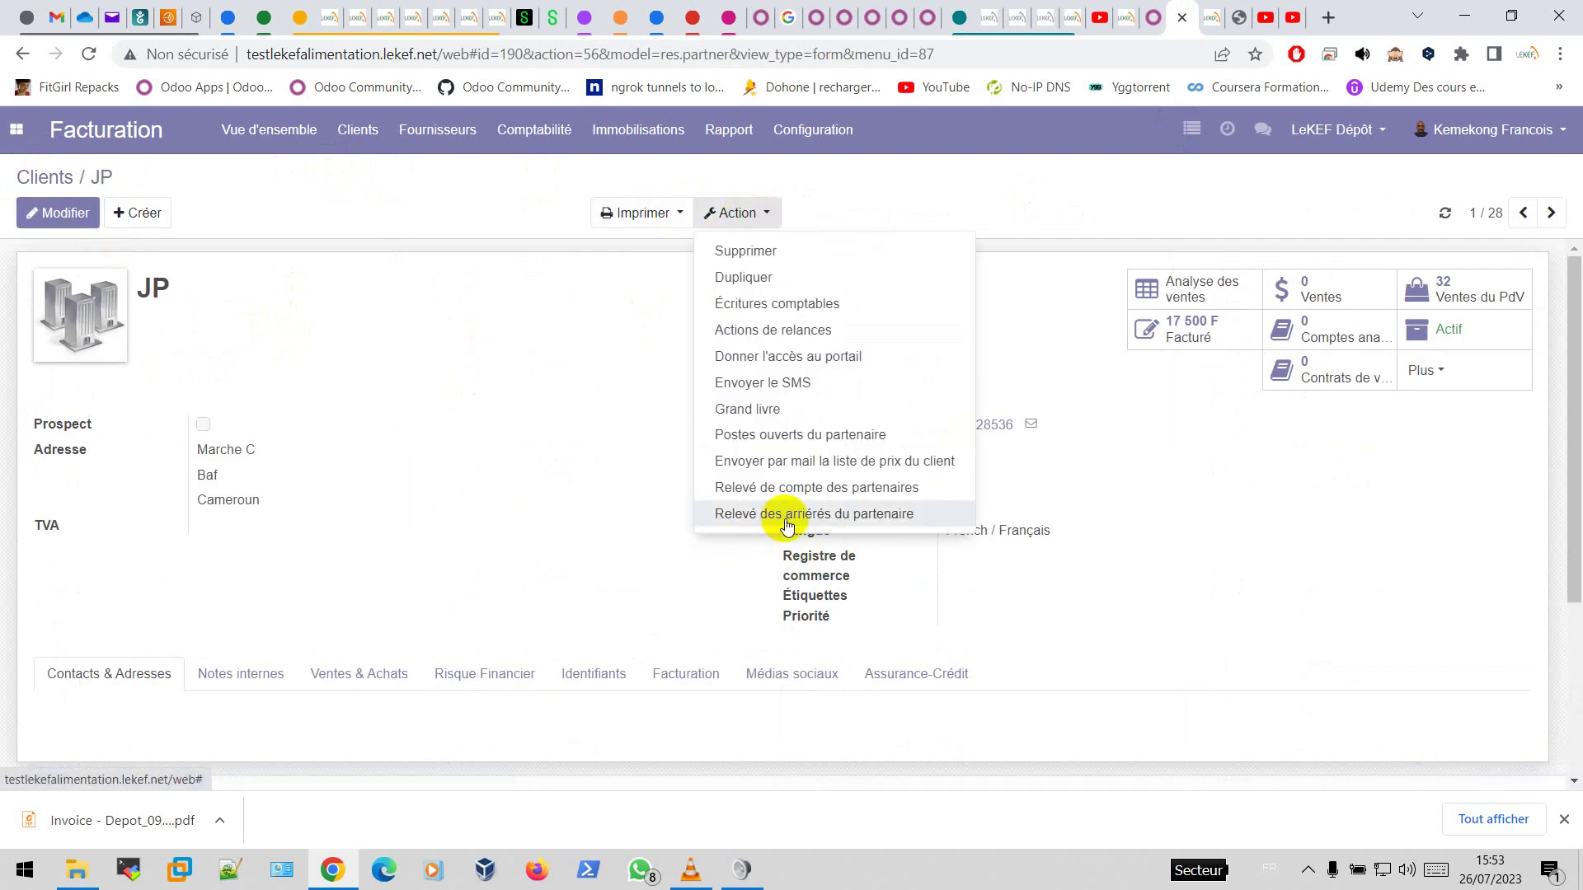
{"action": "left_click", "coordinate": [854, 443]}
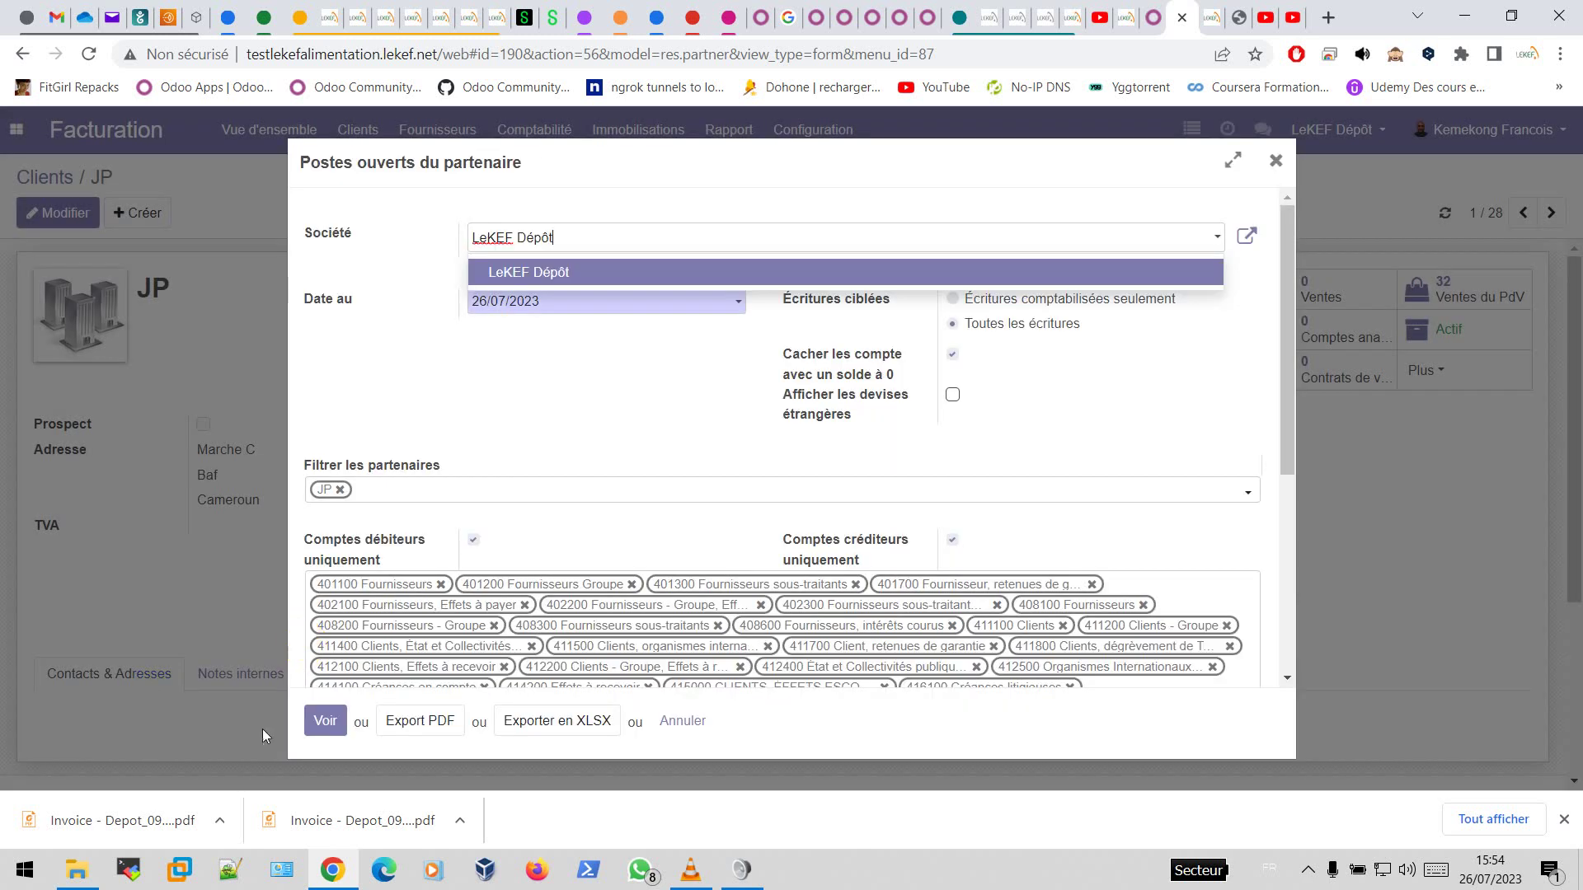
{"action": "left_click", "coordinate": [323, 721]}
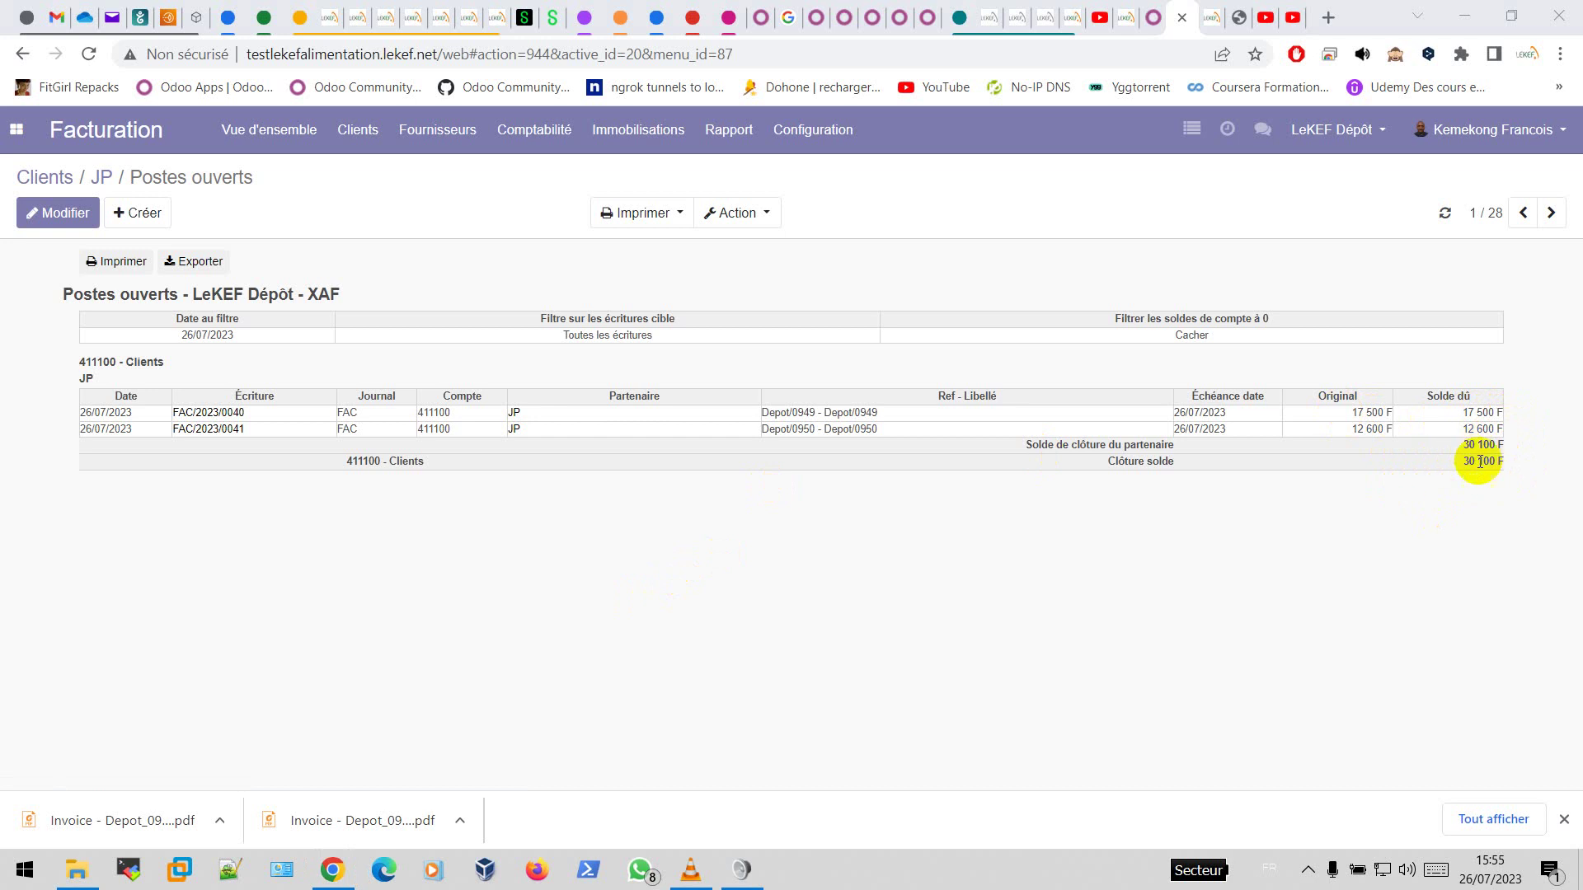
Return to the point of sale, set the closing cash count to 210 000 pieces of 1,00 and end the session
{"action": "left_click", "coordinate": [1152, 18]}
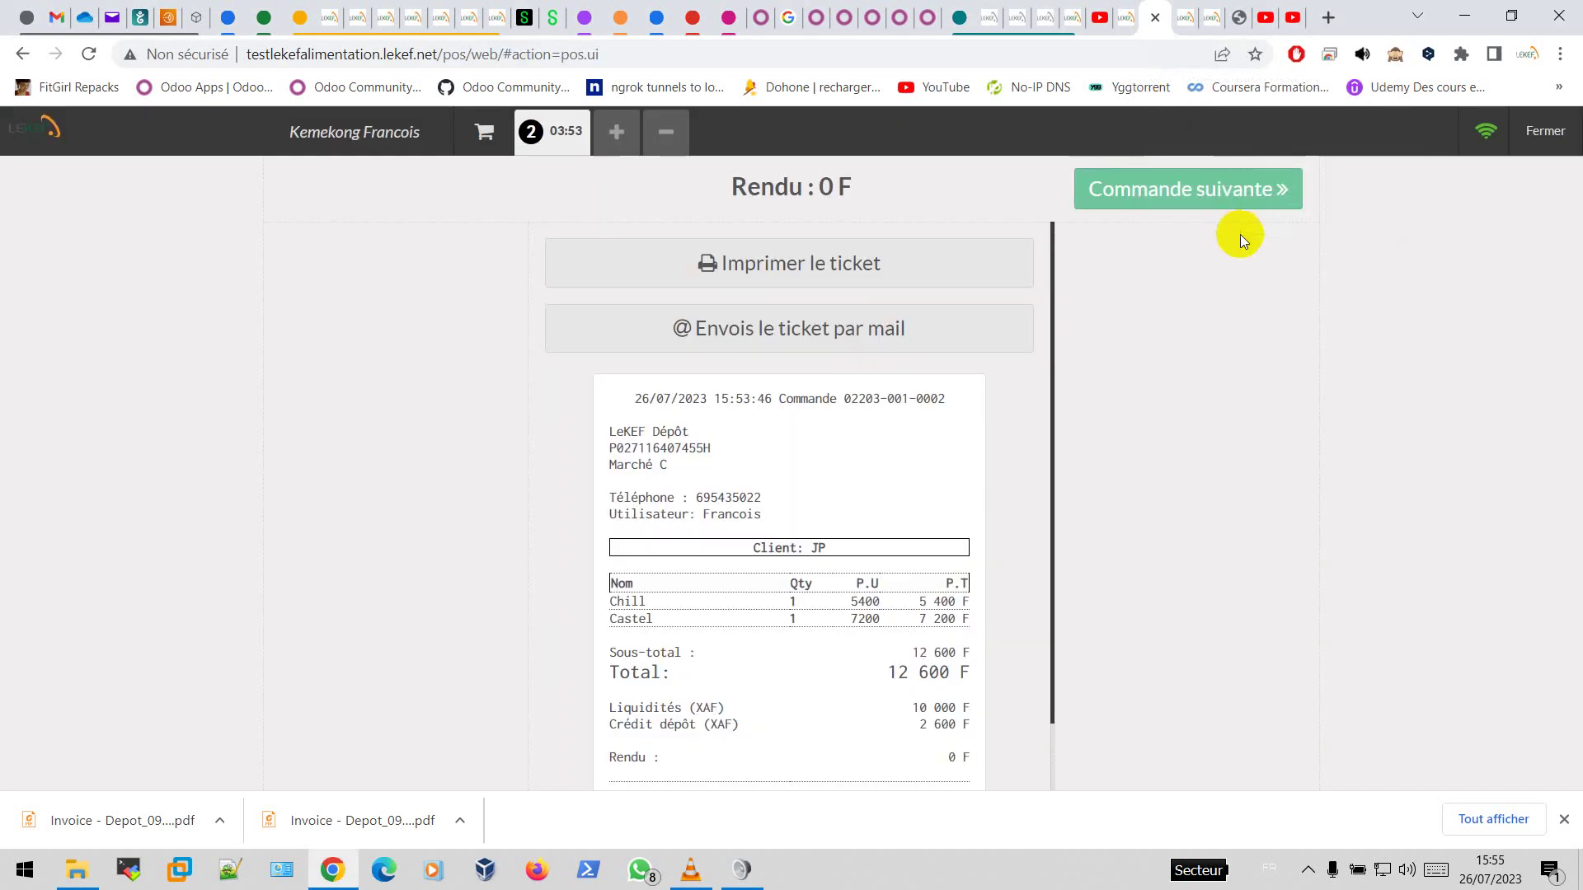
{"action": "left_click", "coordinate": [1528, 150]}
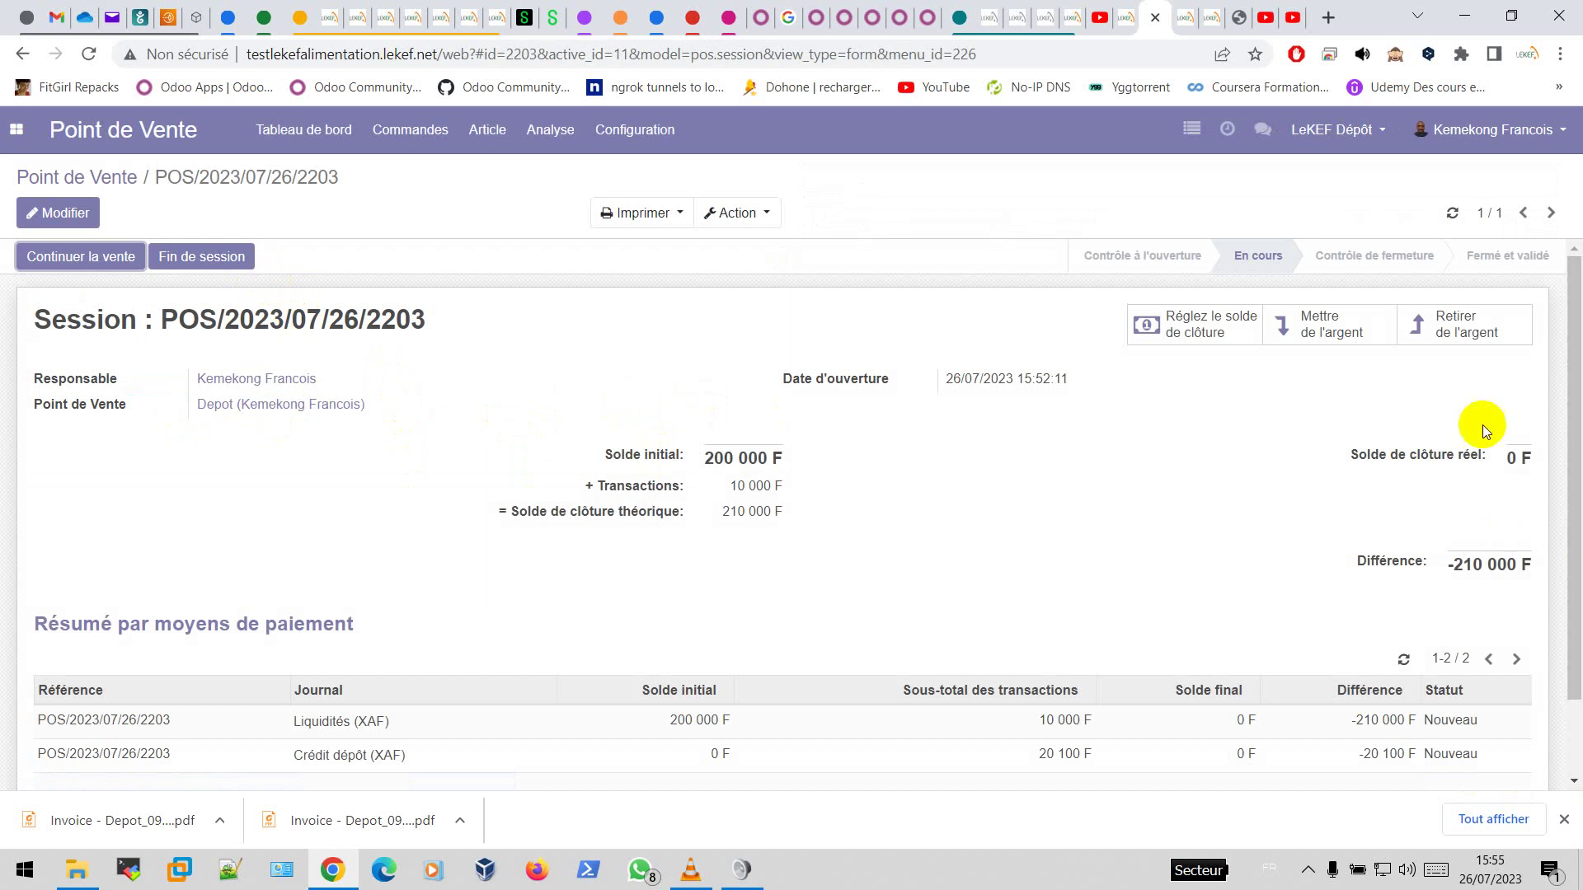
{"action": "left_click", "coordinate": [1233, 330]}
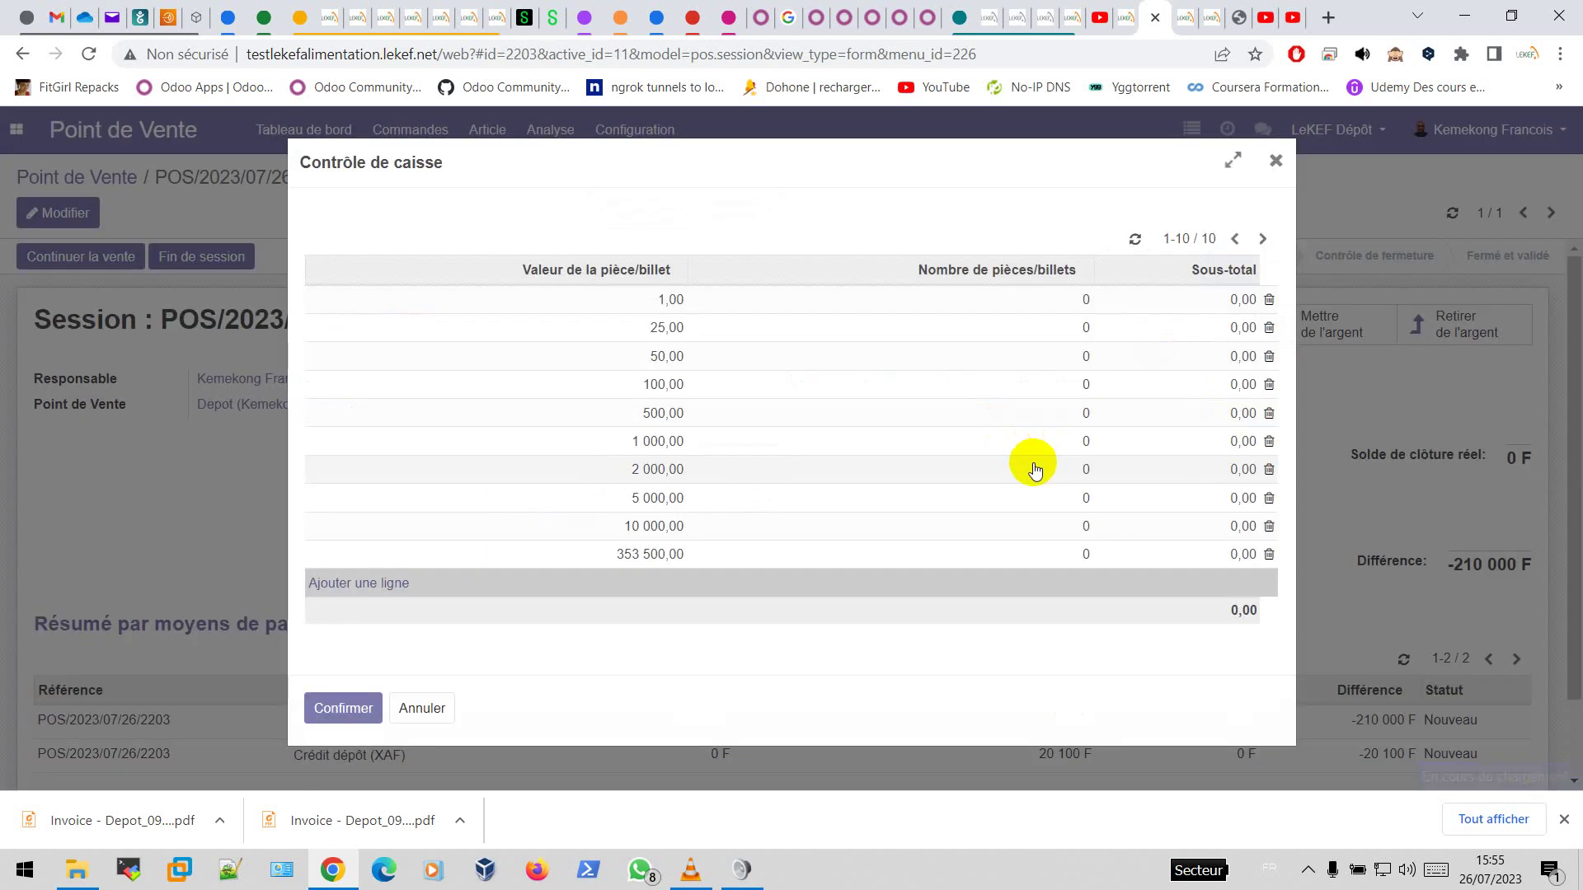
{"action": "left_click", "coordinate": [1082, 301]}
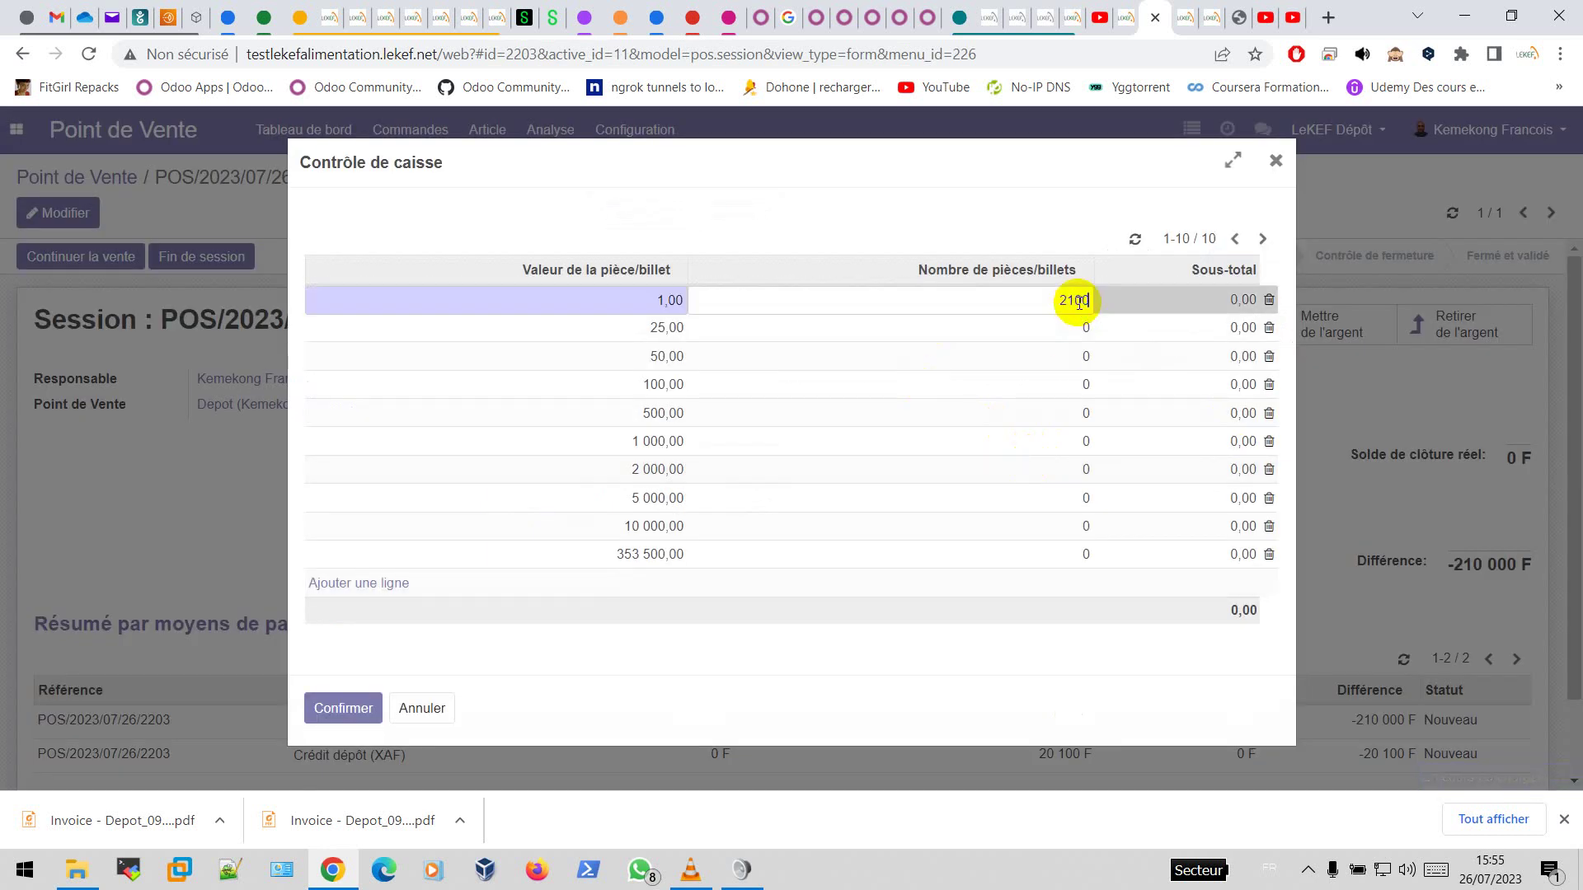
{"action": "left_click", "coordinate": [350, 708]}
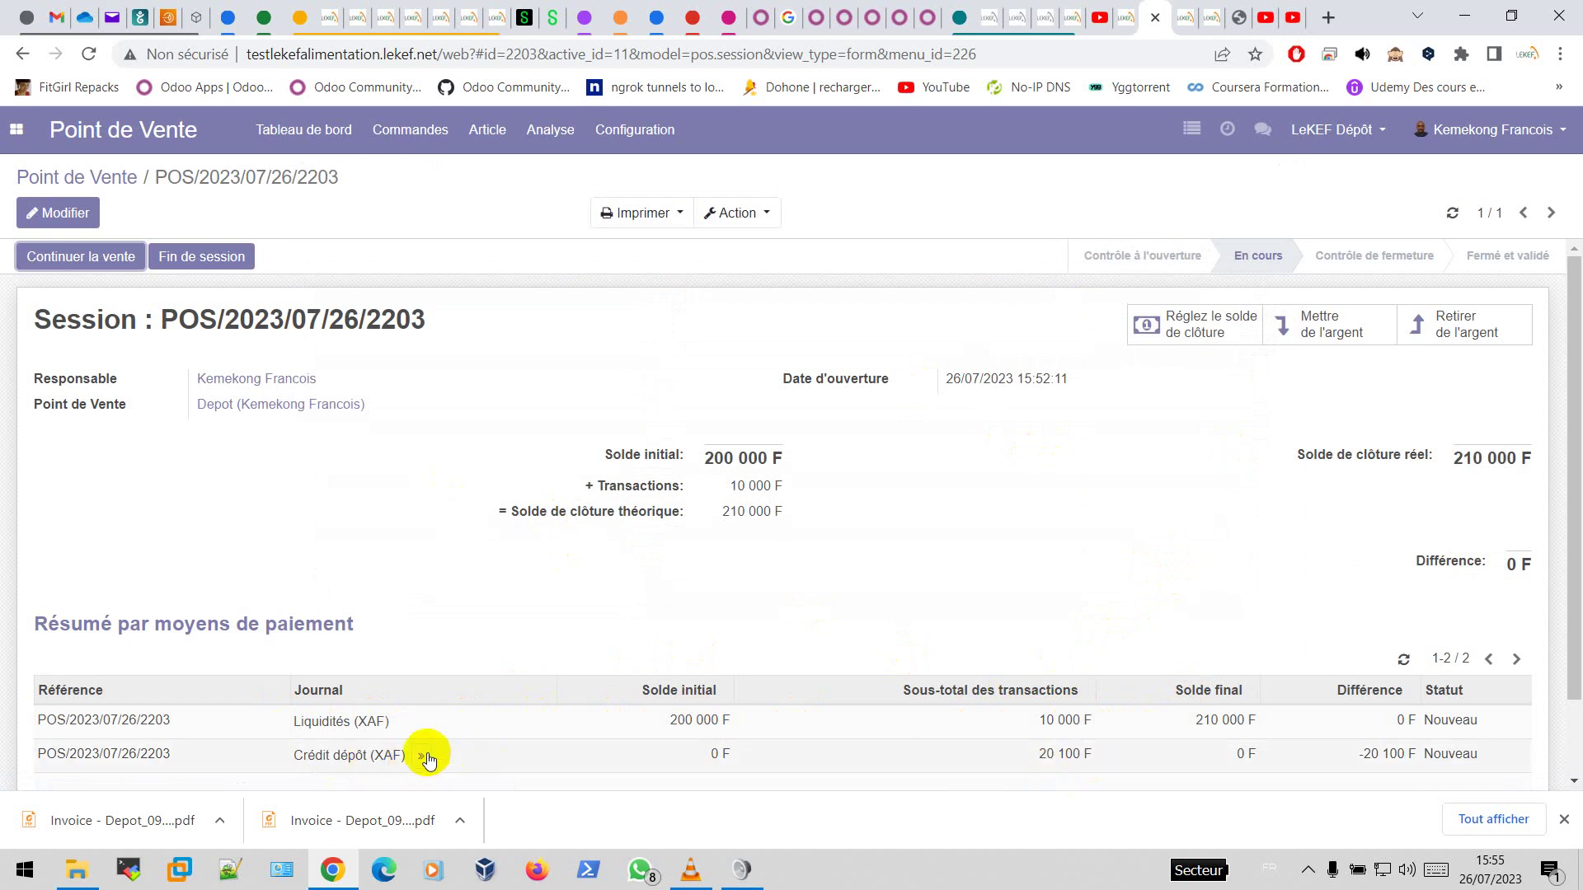
{"action": "left_click", "coordinate": [196, 262]}
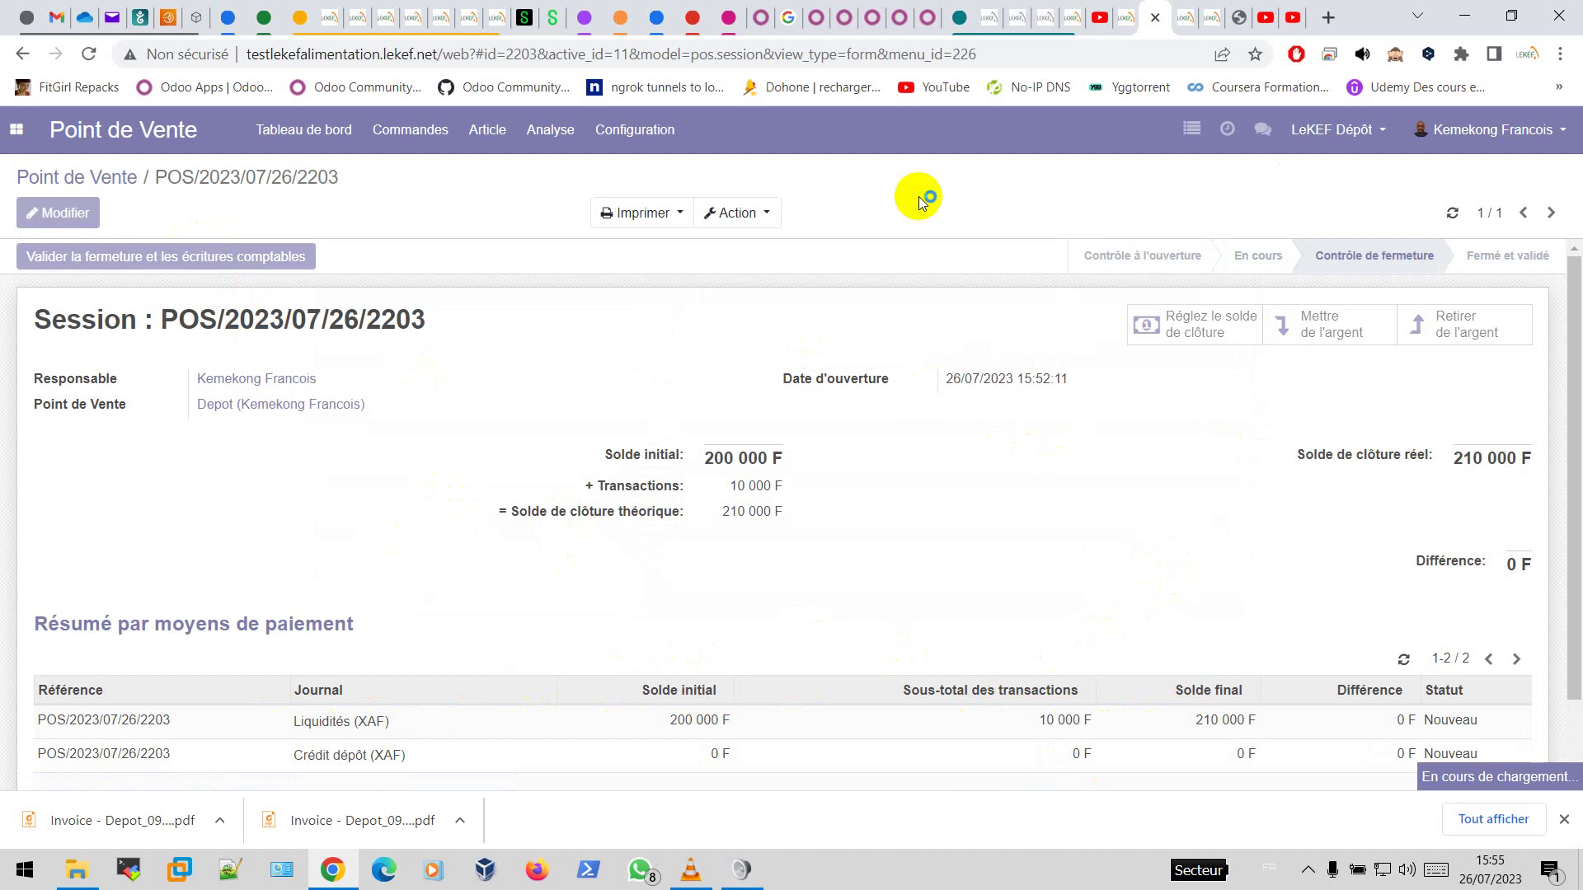
Return to the customer's record in Facturation, export the Relevé des arriérés du partenaire for LeKEF Dépôt up to 26/07/2023 as PDF and open it
{"action": "left_click", "coordinate": [1185, 18]}
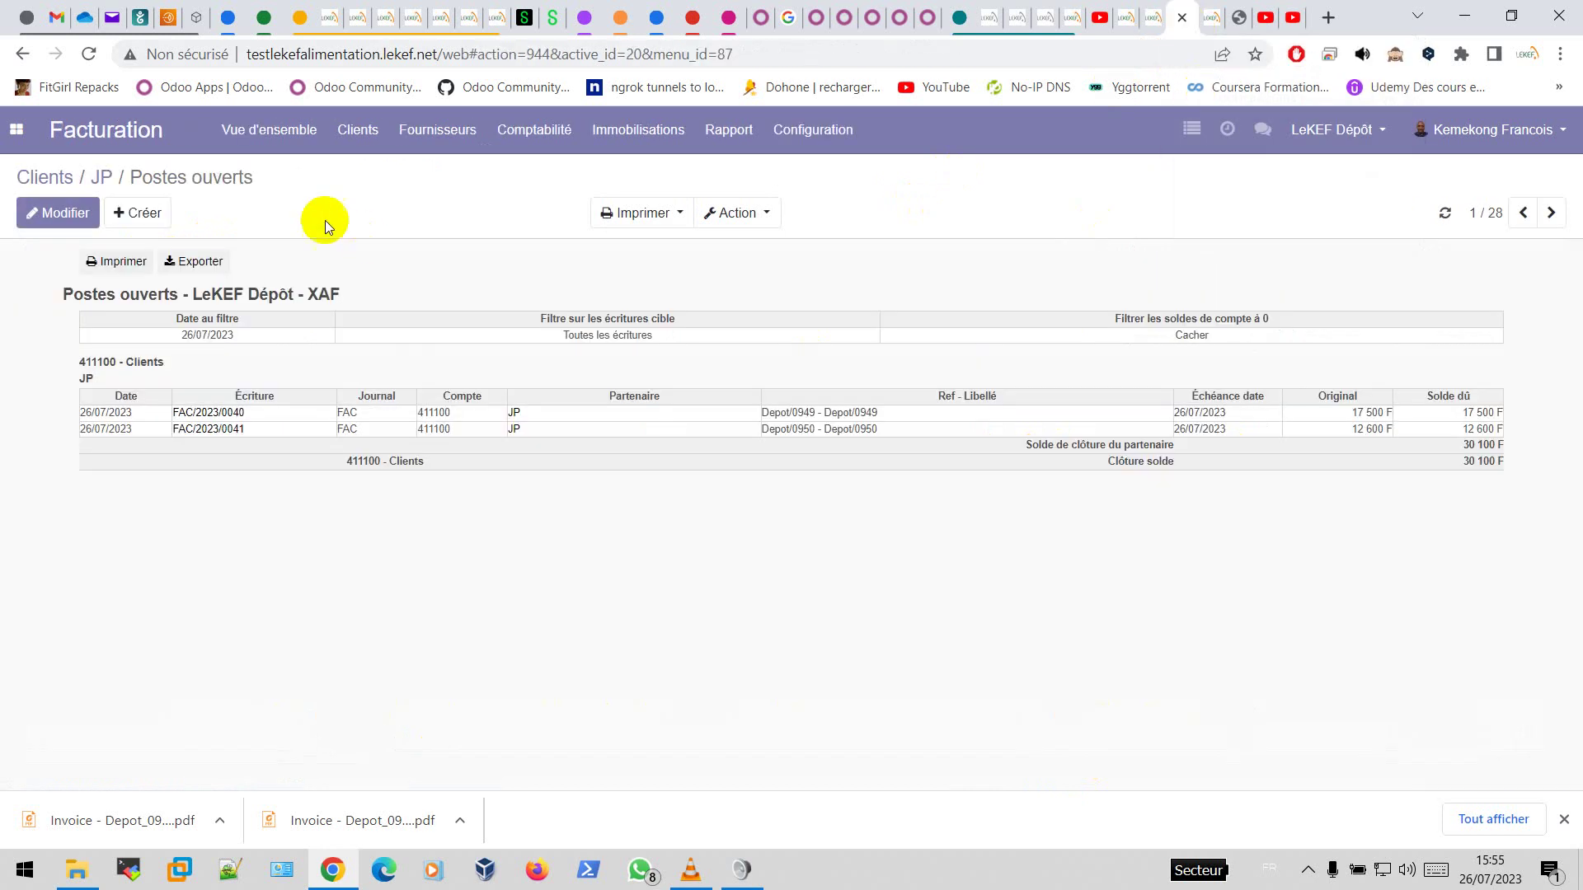
{"action": "left_click", "coordinate": [98, 177]}
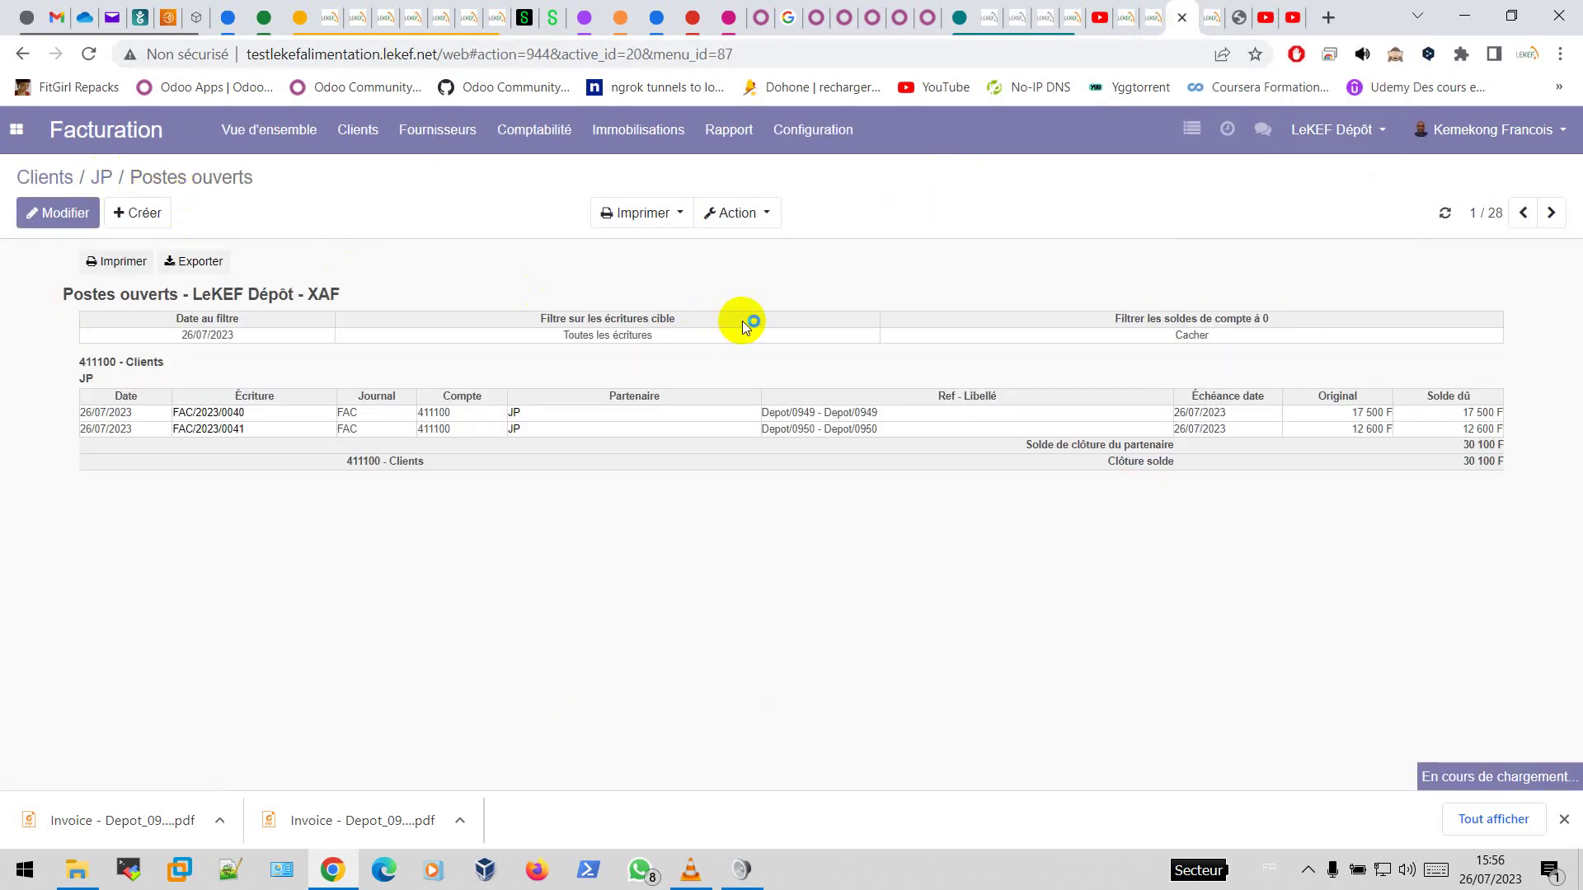
{"action": "left_click", "coordinate": [739, 212]}
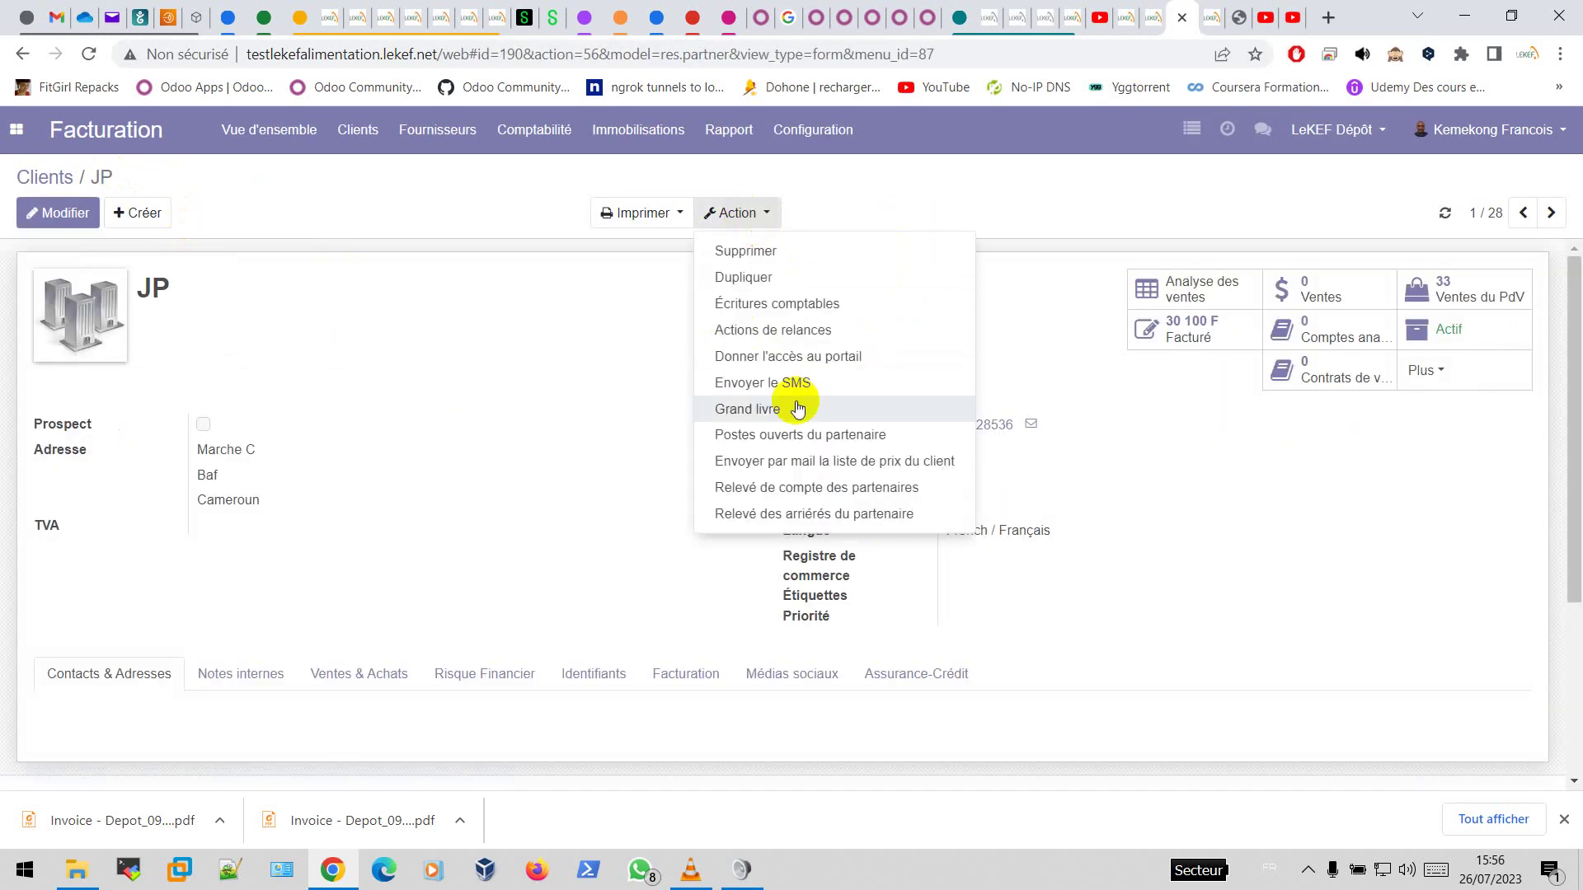
{"action": "left_click", "coordinate": [878, 513]}
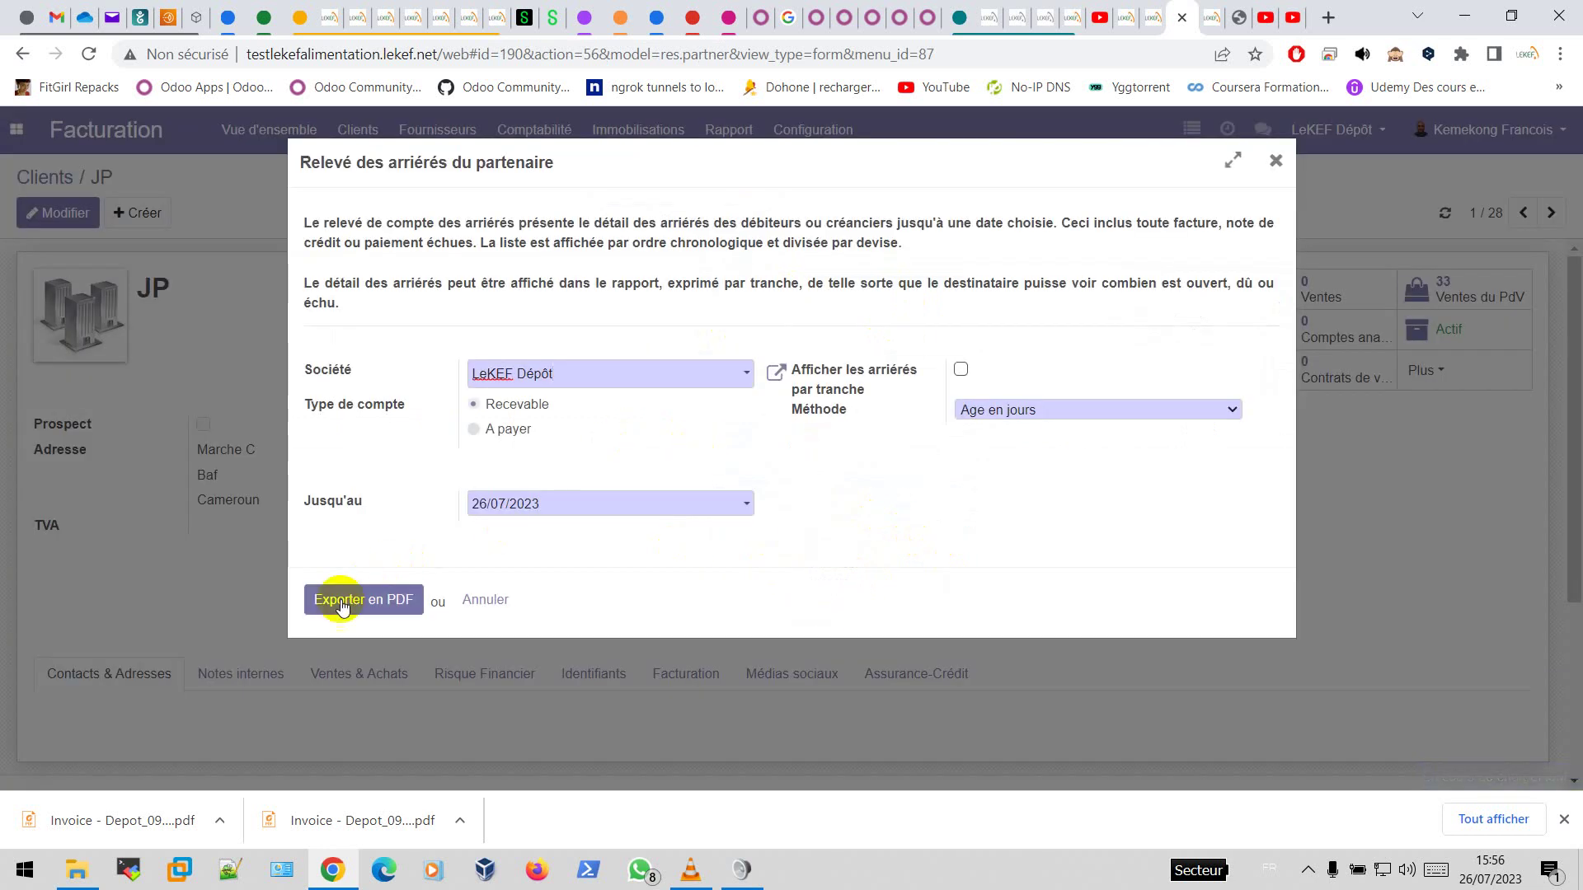
{"action": "left_click", "coordinate": [338, 600]}
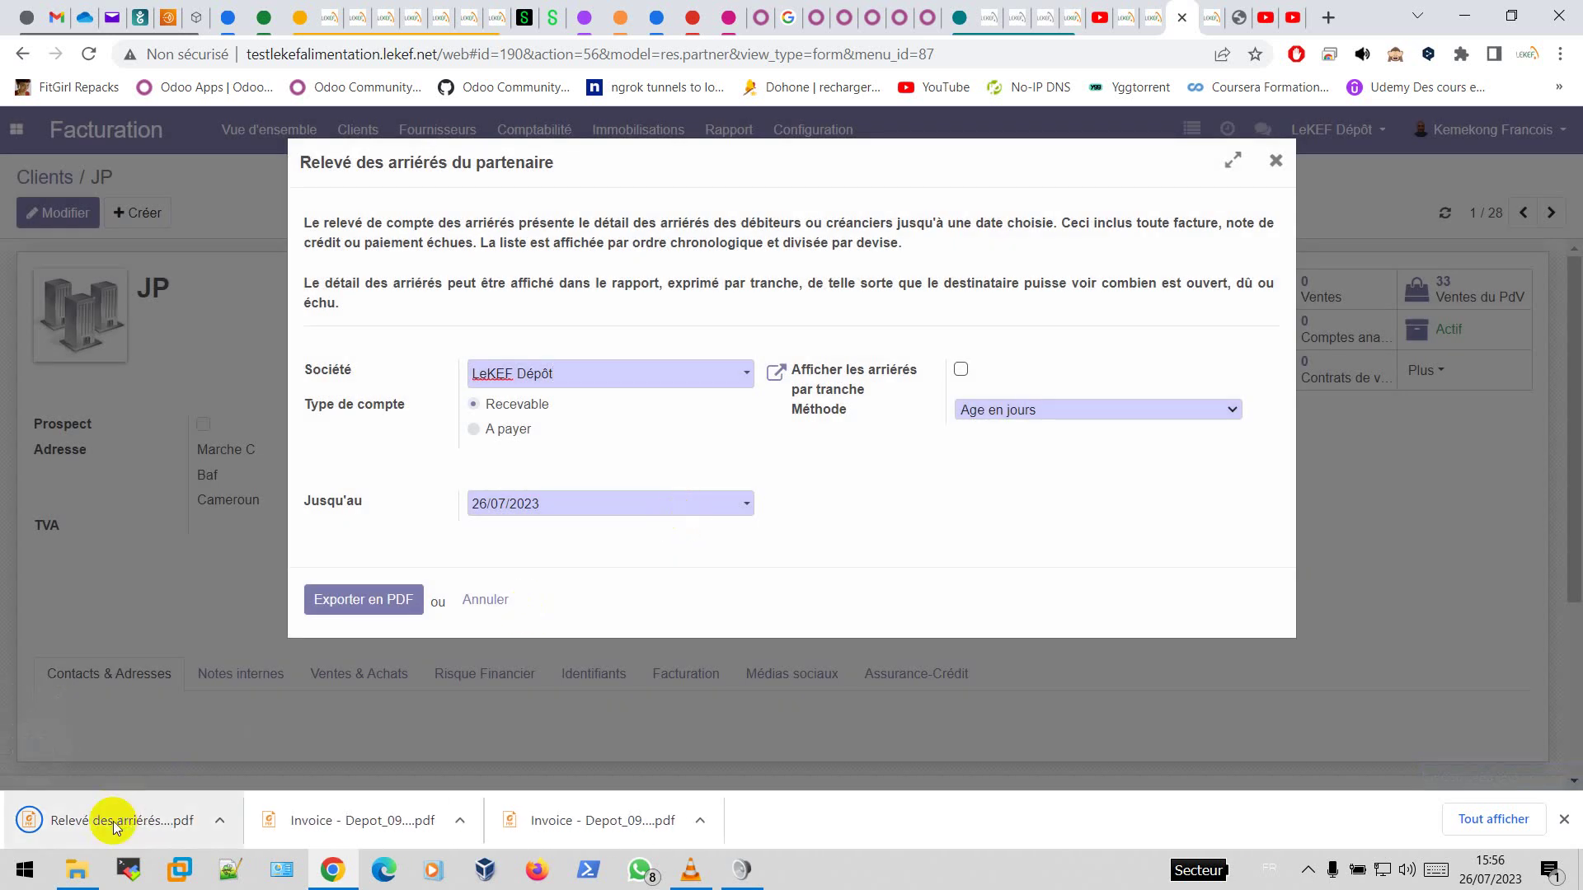
{"action": "left_click", "coordinate": [29, 821]}
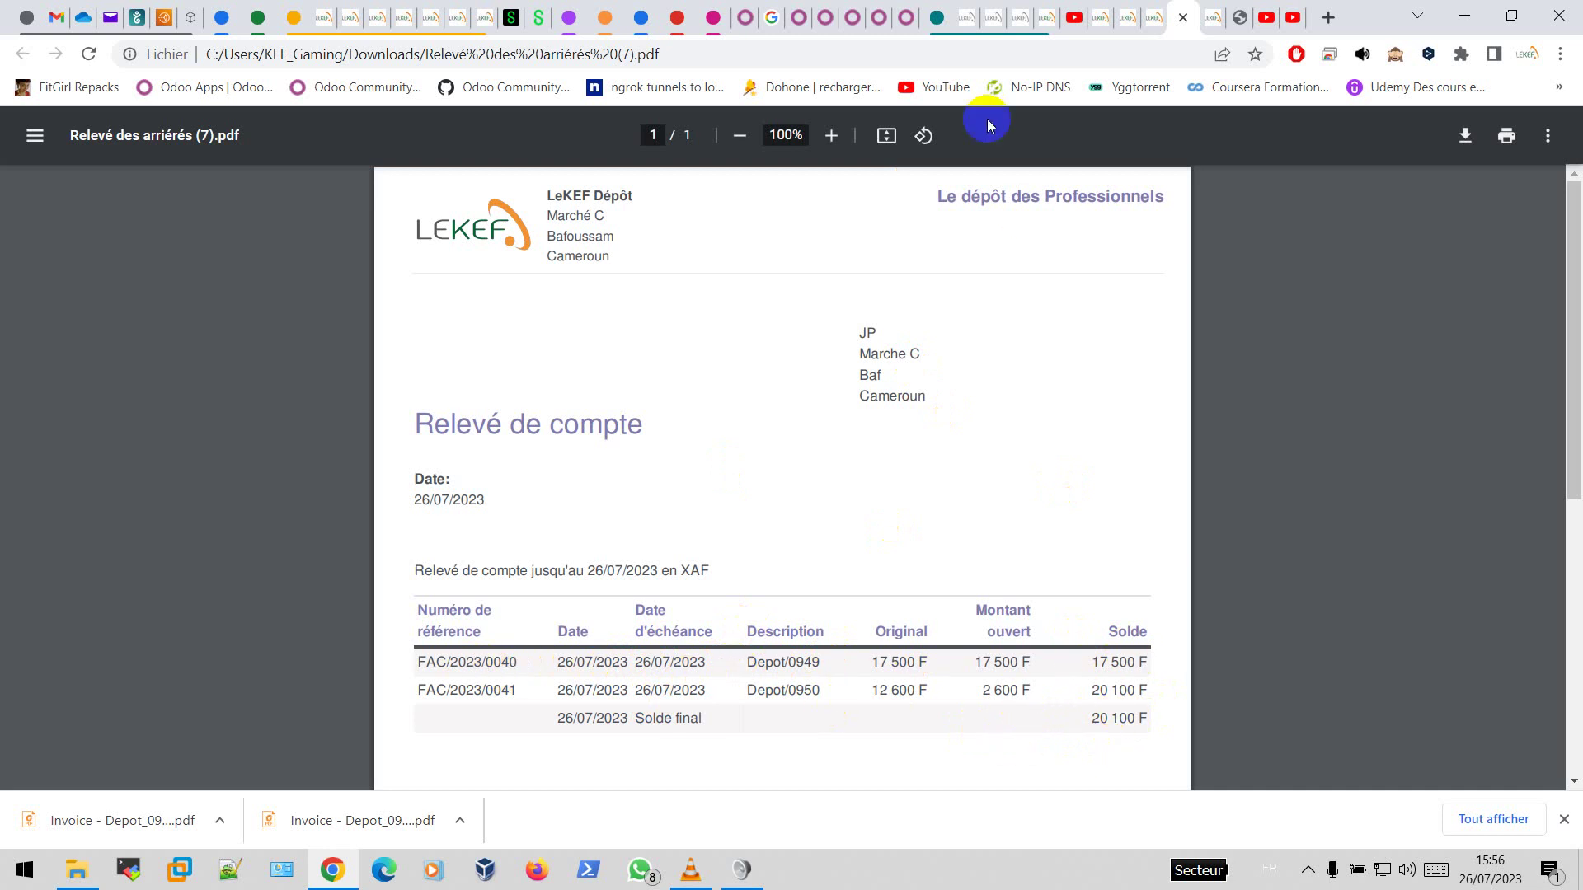
Go back to the customer's record, close the arrears dialog and display the Postes ouverts report for LeKEF Dépôt as of 26/07/2023
{"action": "left_click", "coordinate": [1154, 17]}
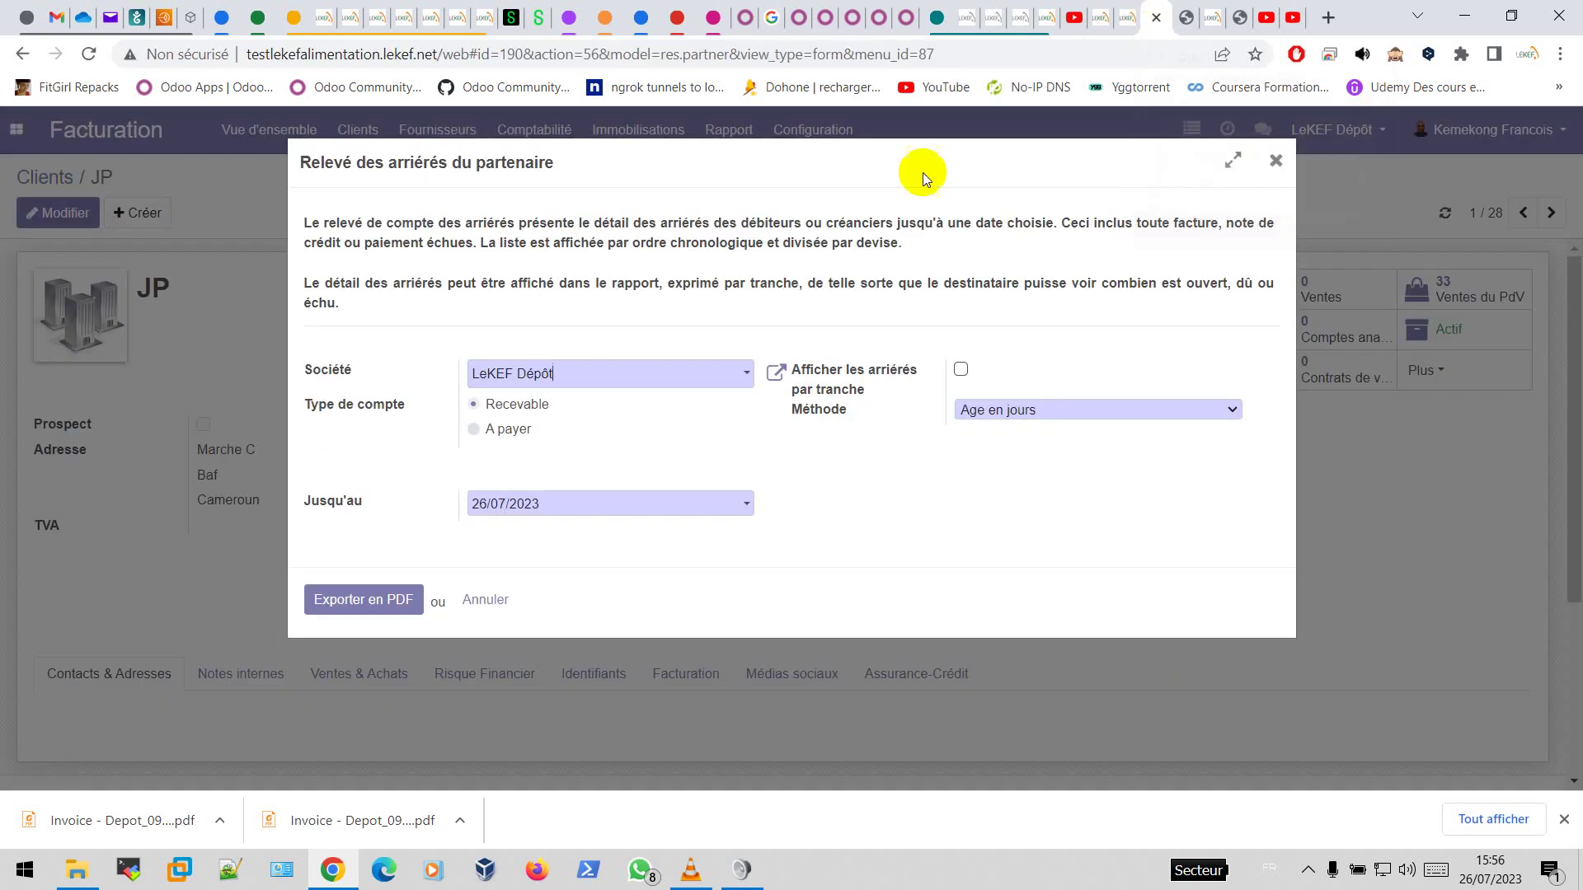
{"action": "left_click", "coordinate": [1273, 162]}
{"action": "left_click", "coordinate": [737, 213]}
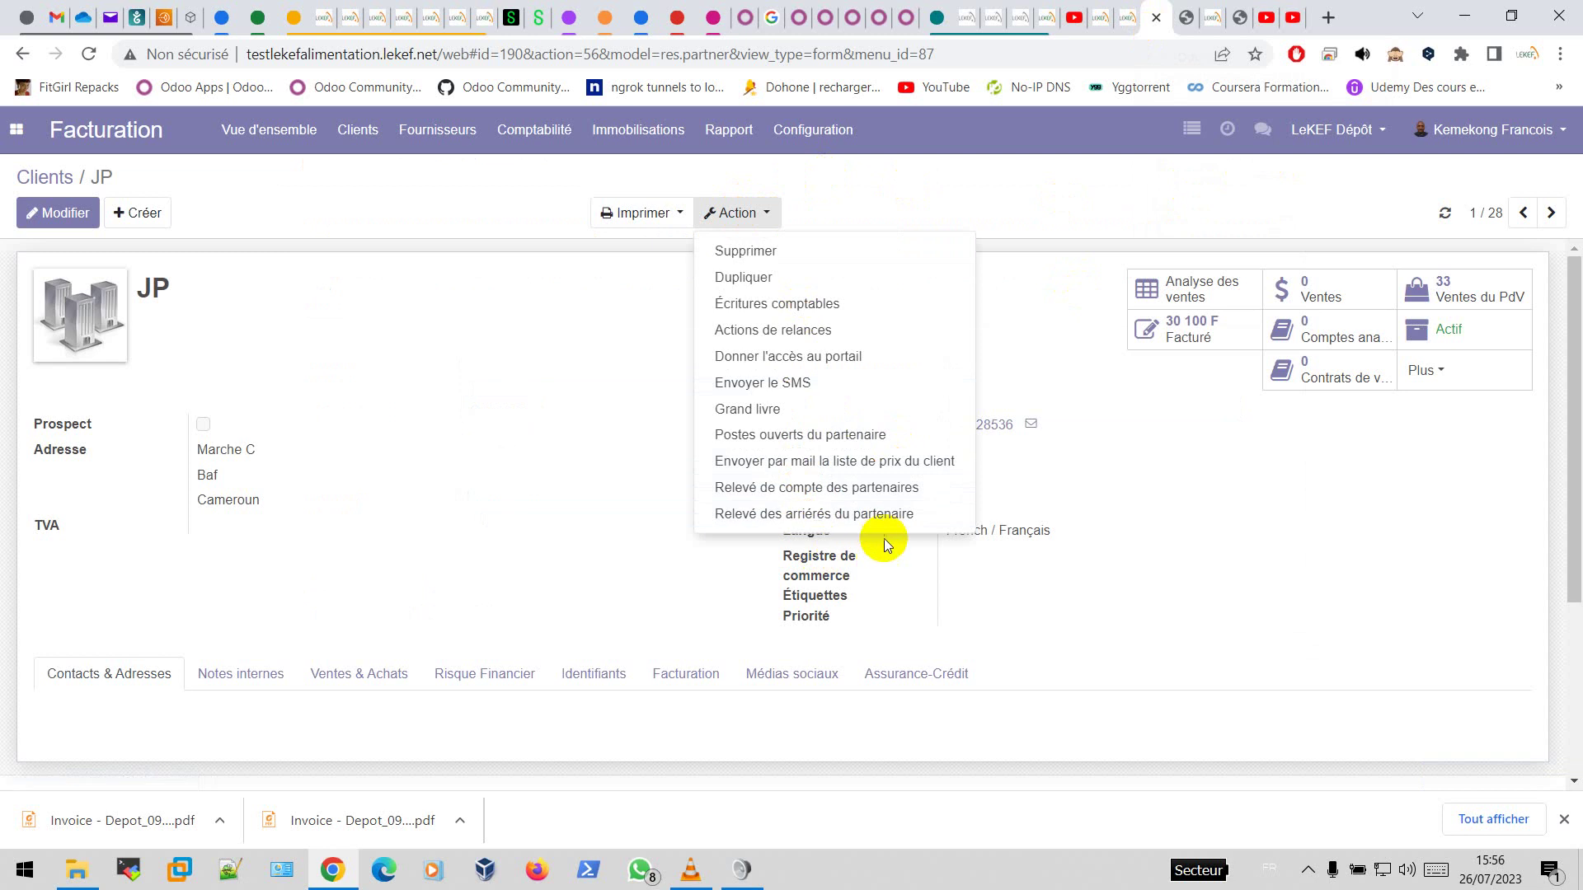
{"action": "left_click", "coordinate": [854, 461]}
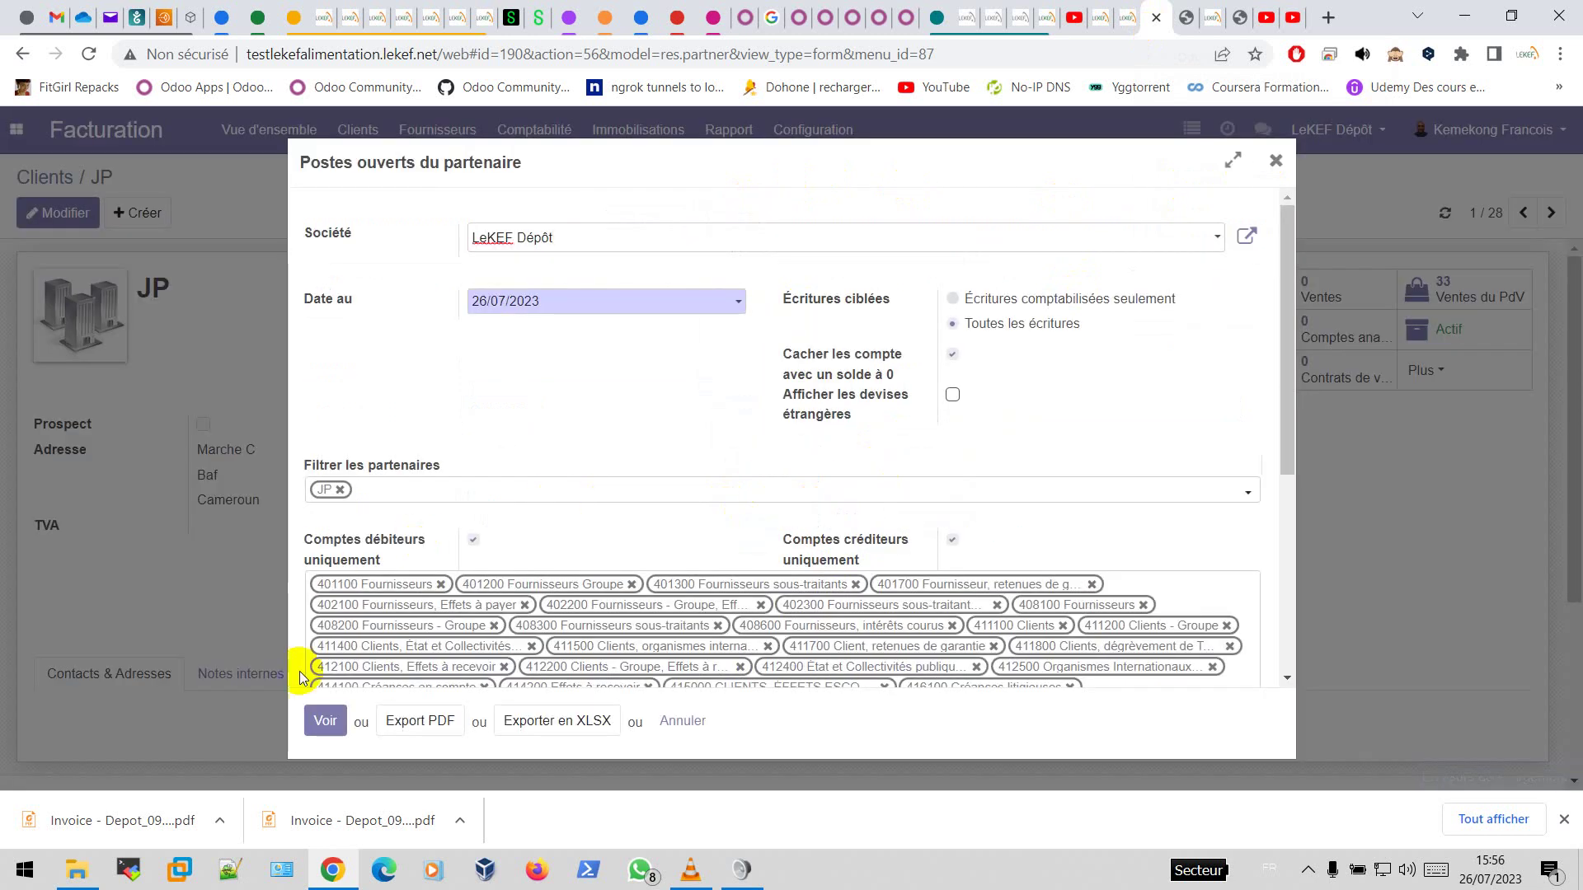
{"action": "left_click", "coordinate": [325, 721]}
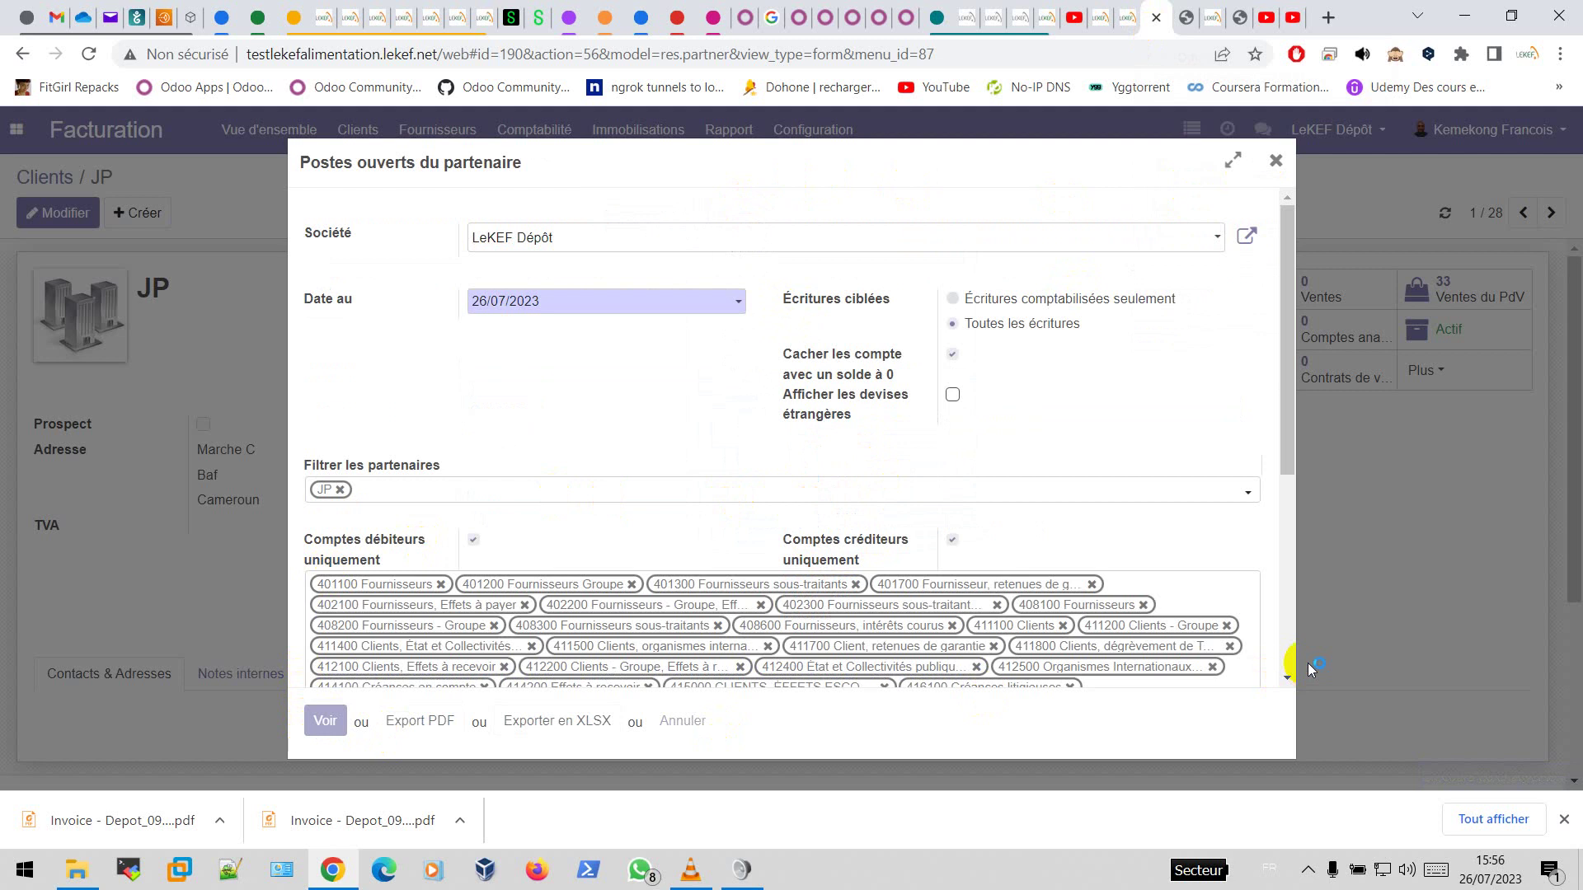